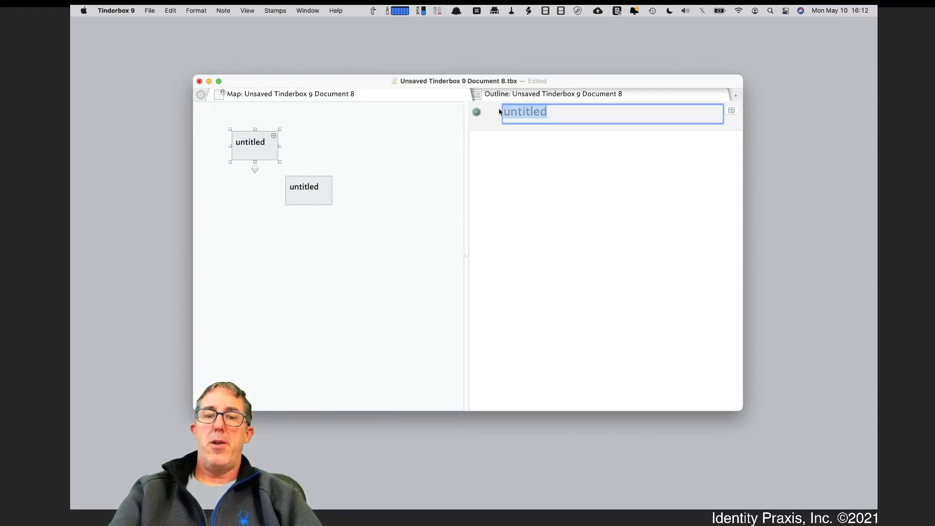
Name the upper untitled note "Parent container"
text(ent )
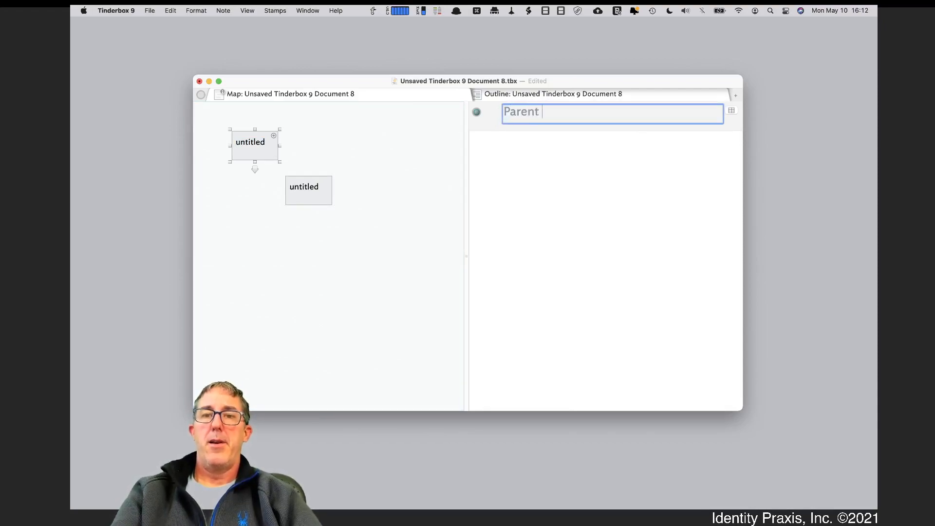
text(container)
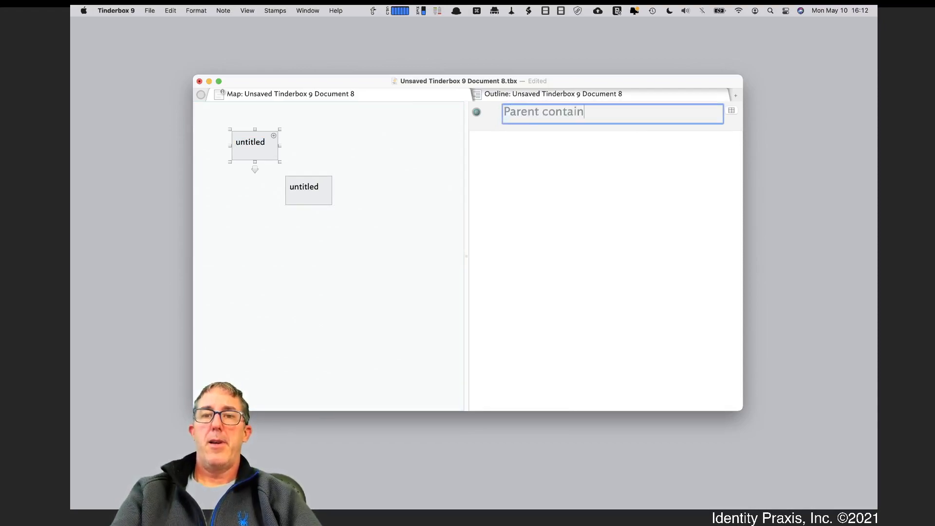
key(Return)
Shift the other untitled note slightly and rename it "Note 1", and add sibling notes named "Note 2" and "Note 3"
drag(308, 200, 301, 200)
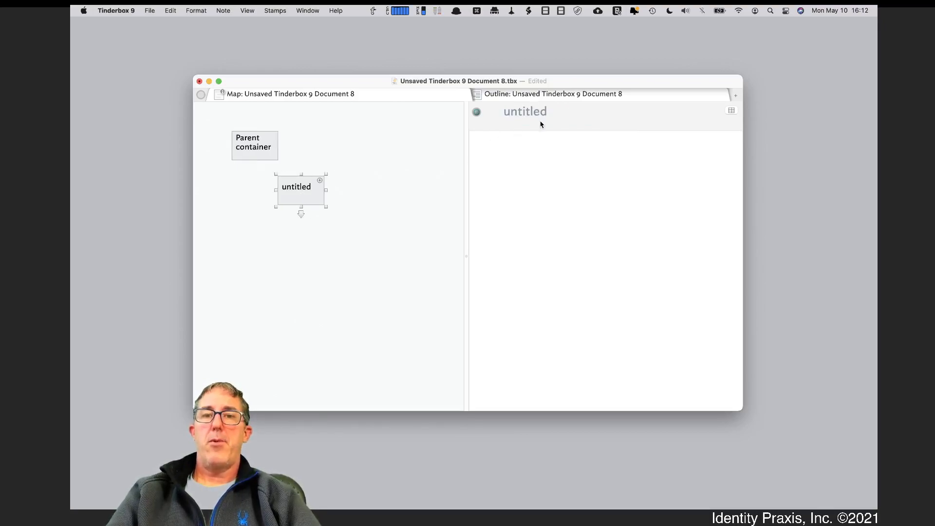
click(494, 112)
text(Note 1)
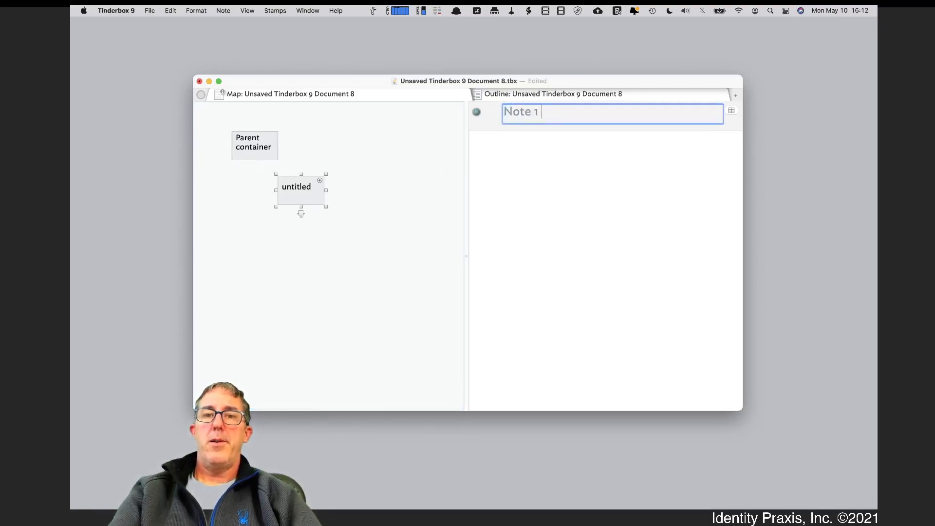
key(Return)
key(Return)
text(Note 2)
key(Return)
key(Return)
text(Note)
key(Return)
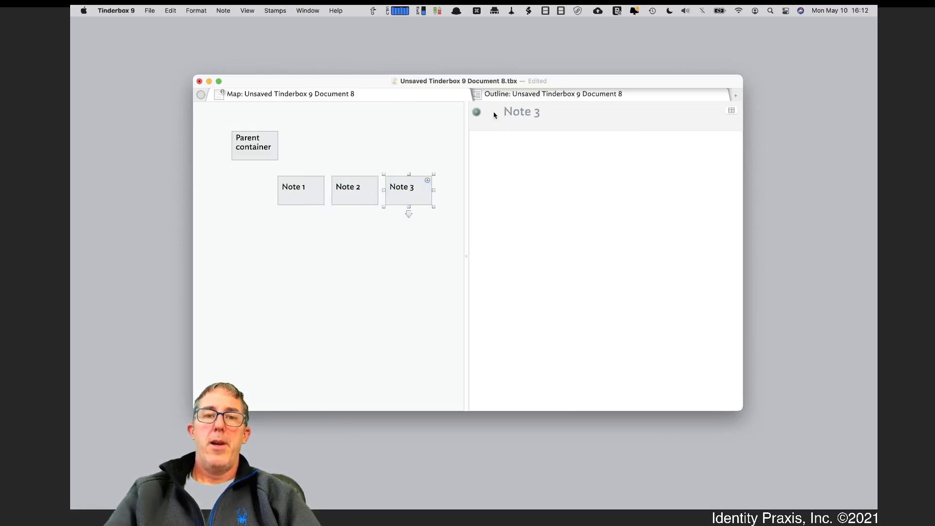
Move Note 1, Note 2 and Note 3 together into the Parent container note
shift+click(370, 188)
shift+click(311, 192)
drag(307, 190, 358, 160)
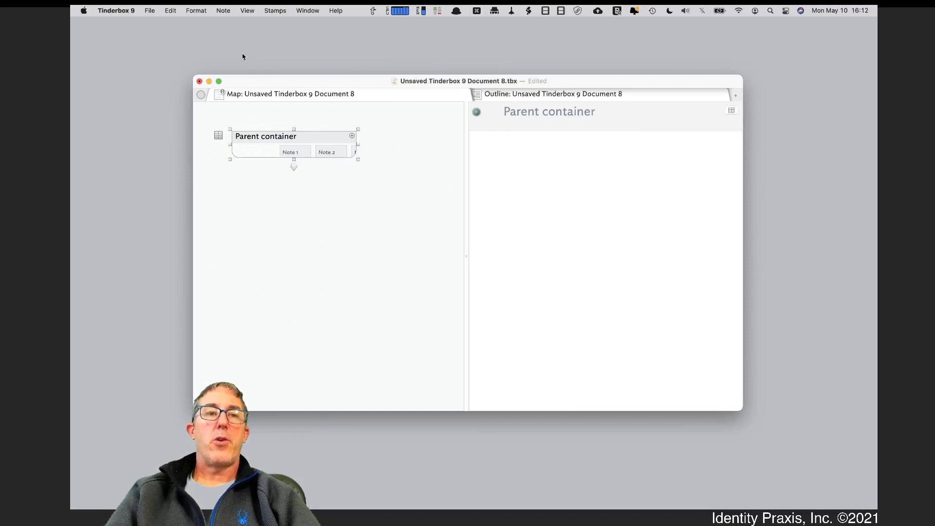
Add the built-in Person prototype to the document, reposition its Prototypes container on the map, and delete that container
click(156, 14)
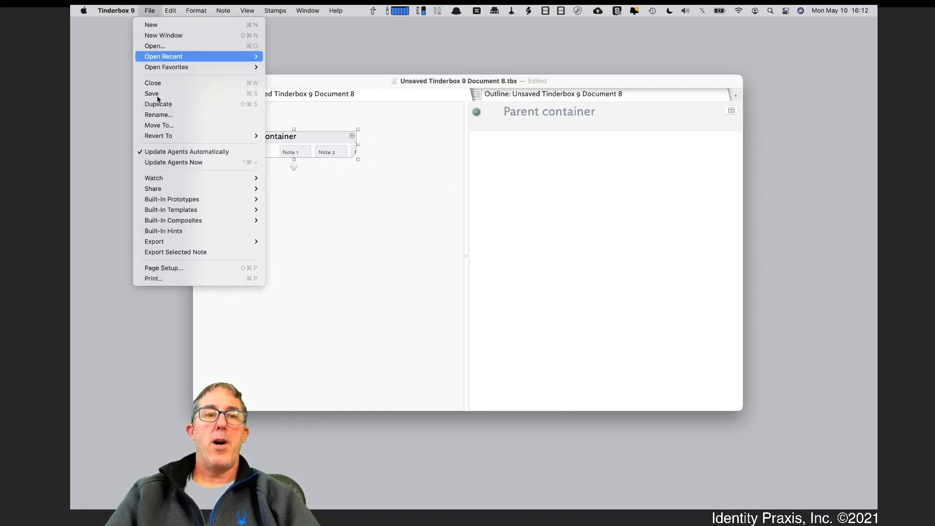
mouse_move(191, 200)
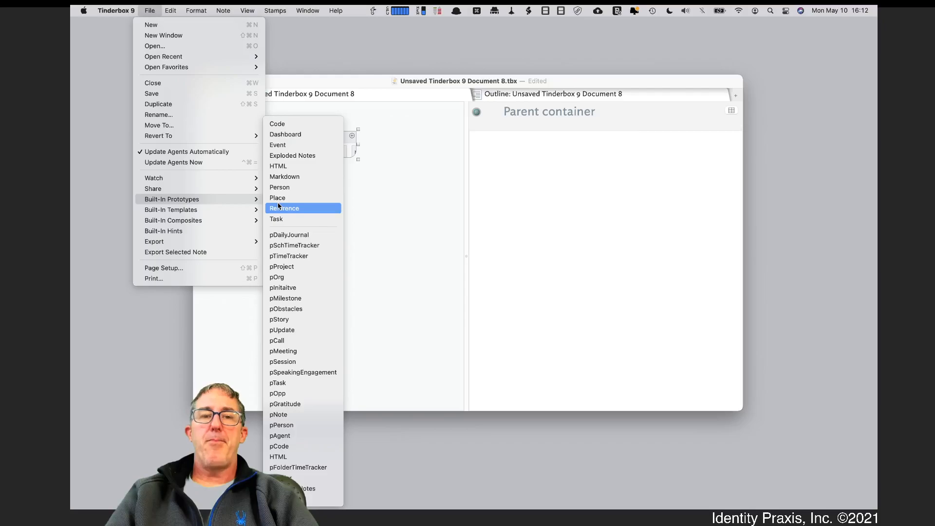
click(288, 188)
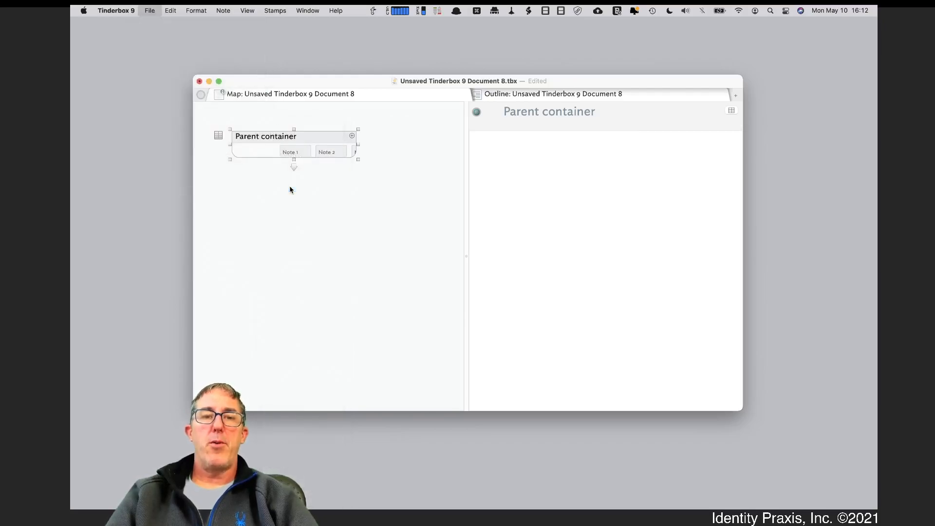
drag(382, 207, 328, 235)
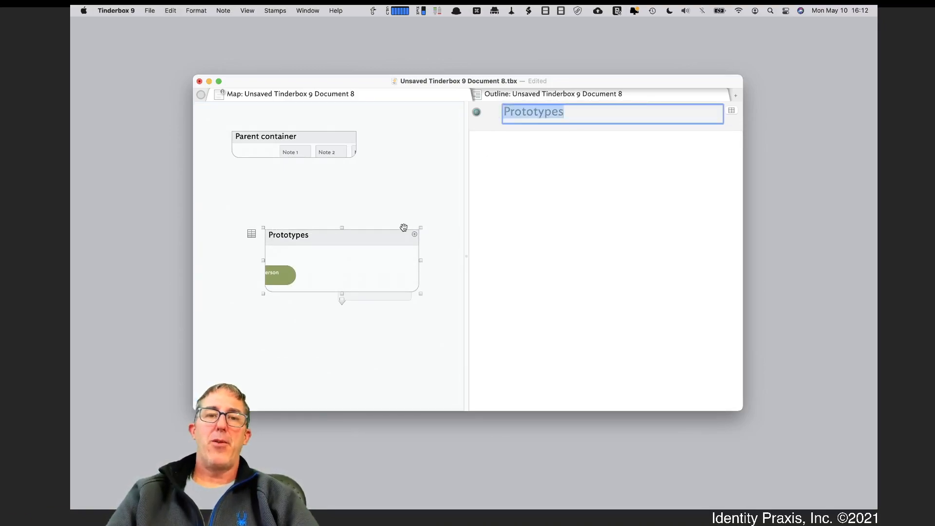
click(394, 237)
key(Delete)
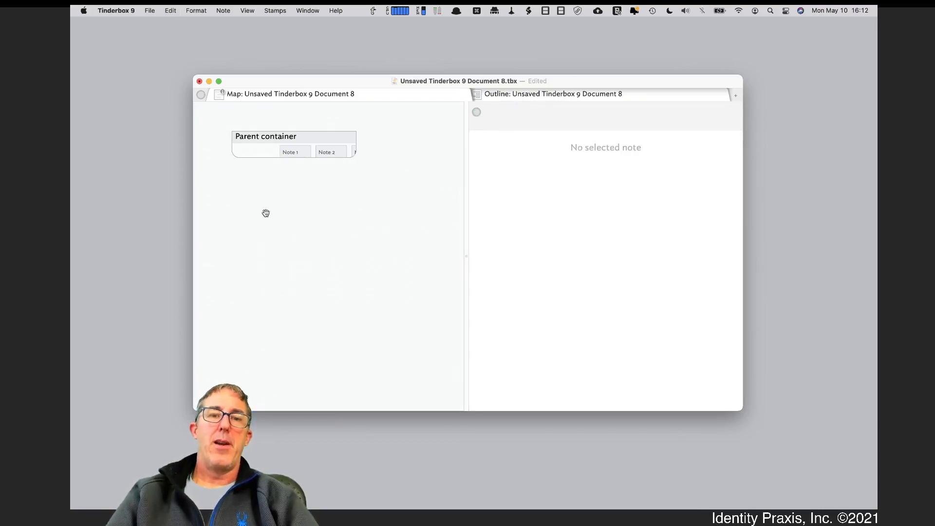
Create a note named "Prototypes" below the Parent container and widen it
double_click(245, 227)
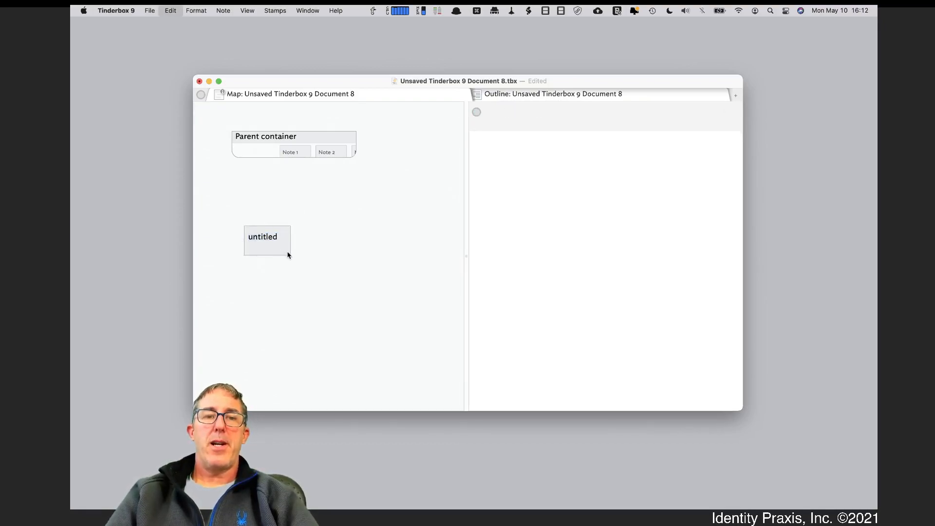
text(Prototypes)
key(Return)
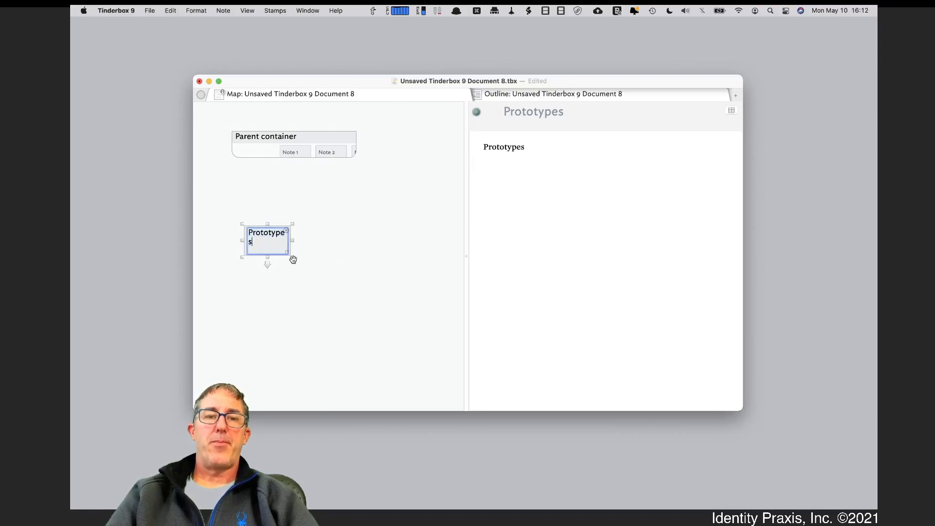
drag(294, 258, 381, 251)
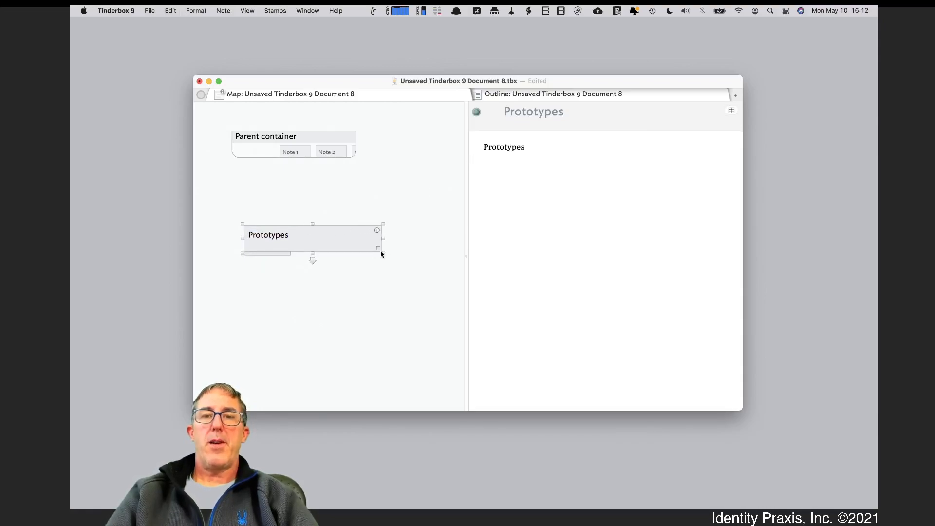
Display the OnAdd attribute on the Prototypes note and set it to $IsPrototype=true;
click(731, 111)
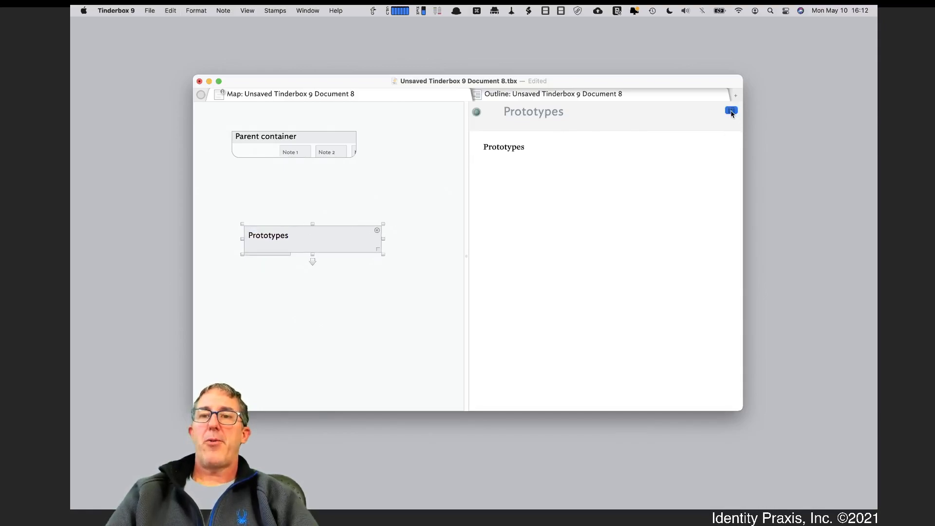
text(OnAdd)
key(Return)
click(642, 226)
click(582, 131)
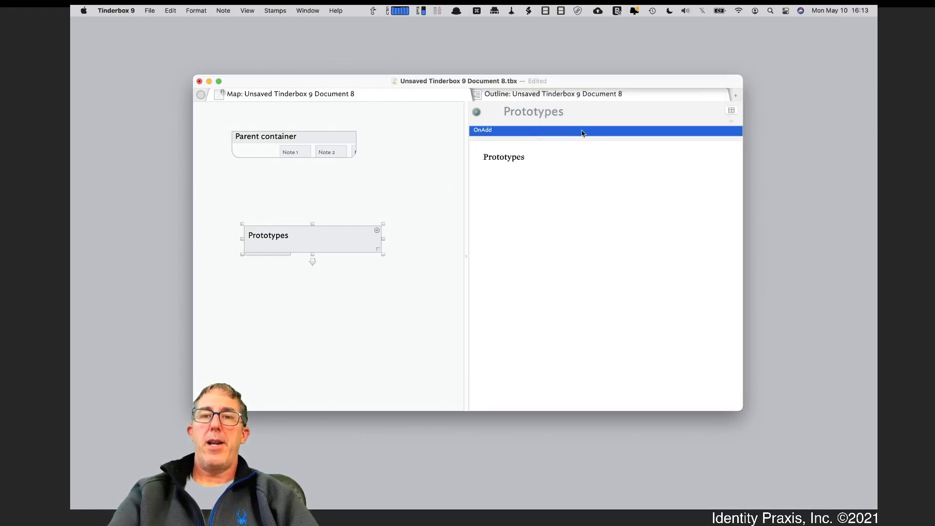
click(581, 132)
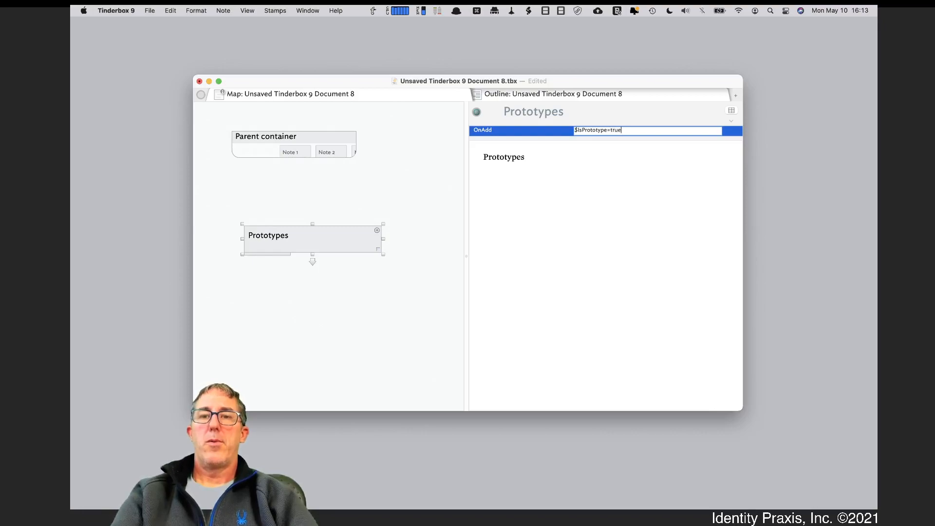
key(Return)
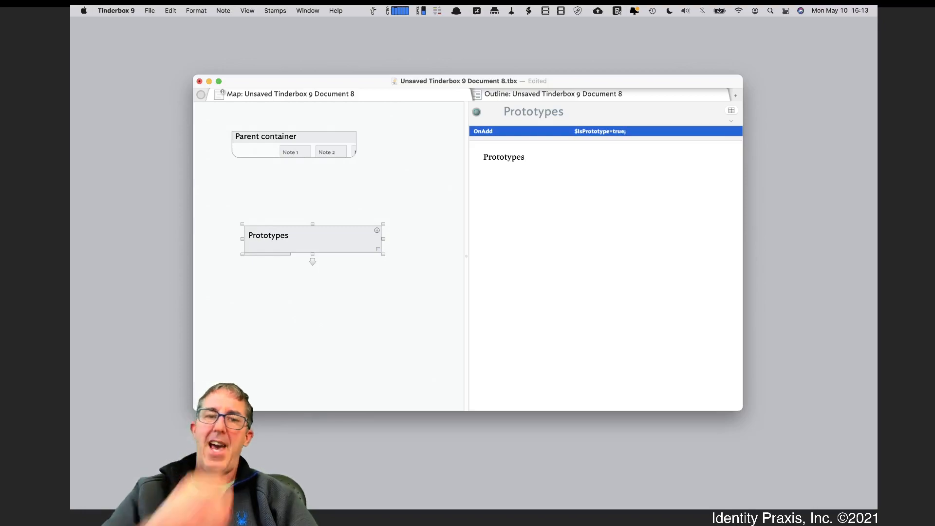
Reposition the Prototypes note on the map and check which prototypes are available to assign to it
drag(342, 240, 297, 230)
click(277, 250)
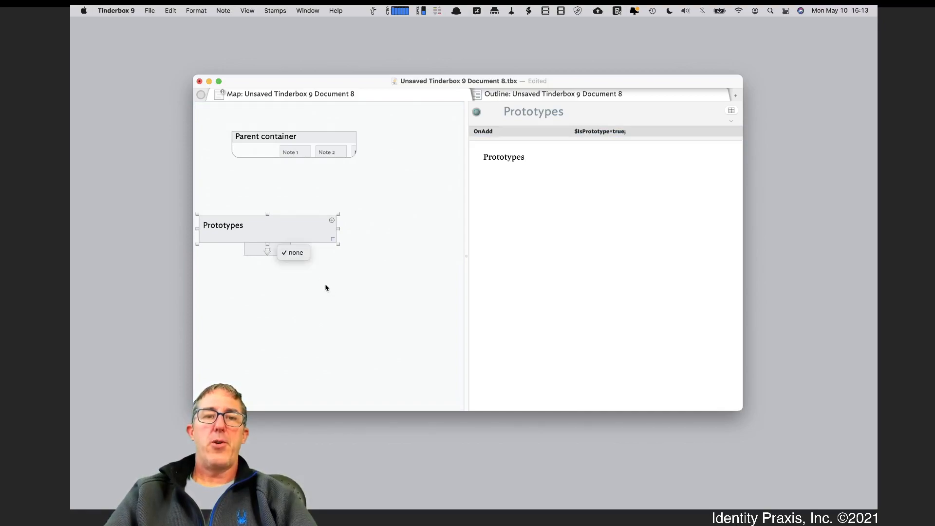
click(268, 262)
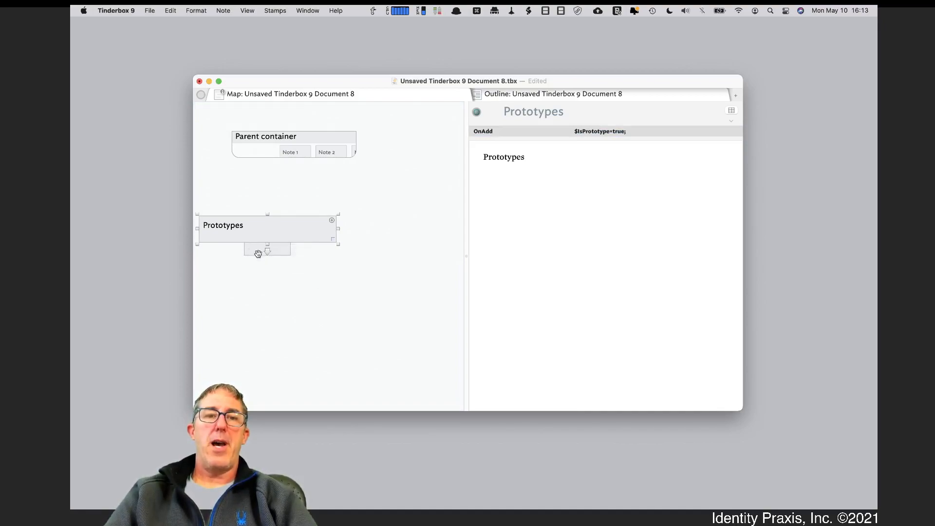
click(277, 248)
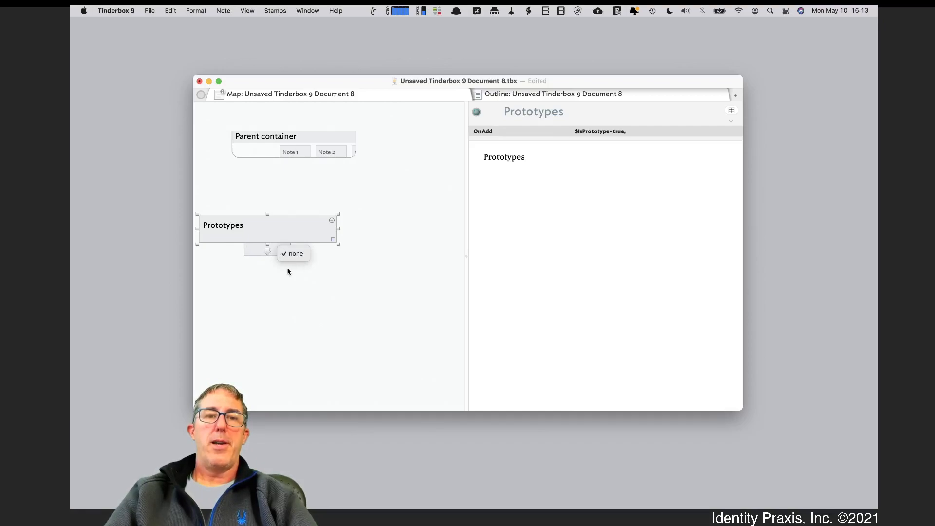
click(243, 258)
Create a note below the Prototypes container and name it "Folder"
drag(239, 240, 304, 265)
click(533, 112)
double_click(545, 113)
key(BackSpace)
text(Folder)
key(BackSpace)
key(BackSpace)
key(BackSpace)
text(der)
key(Return)
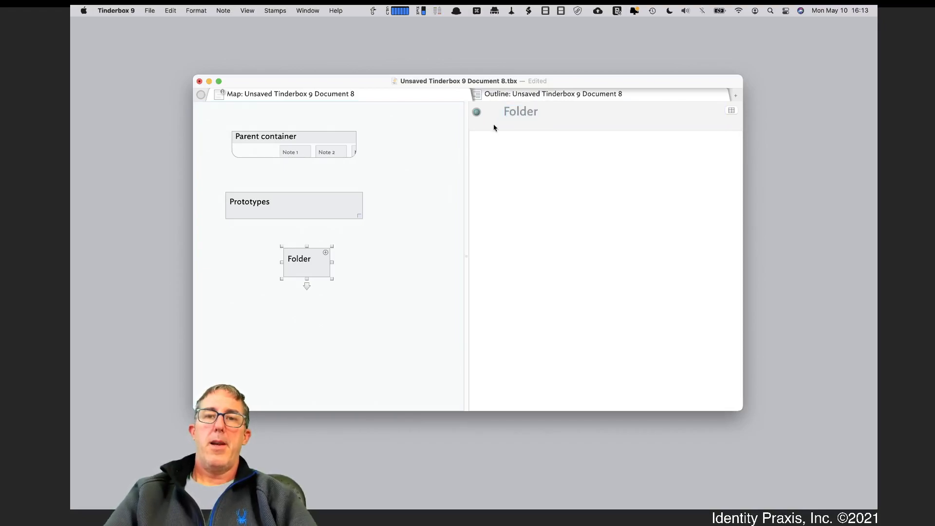
Move the Folder note into the Prototypes container and reposition it on the container's own map
drag(312, 258, 312, 212)
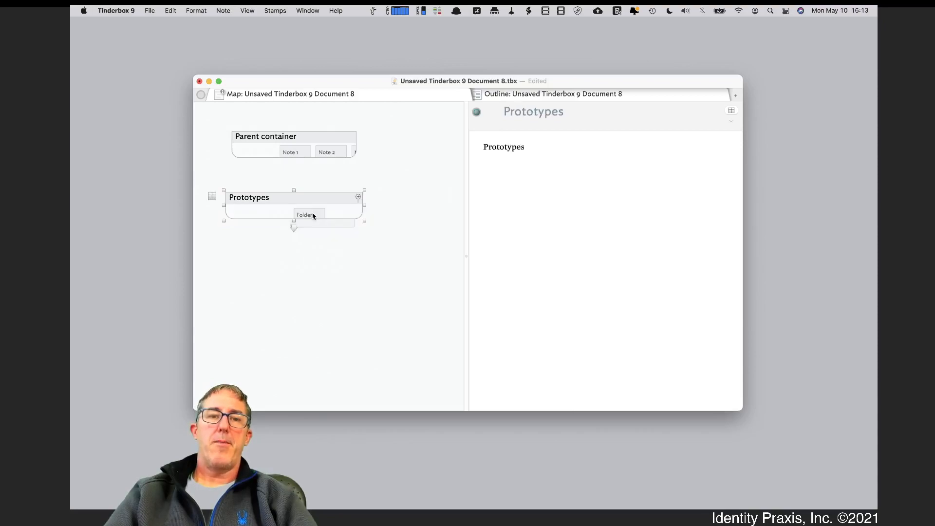
double_click(285, 213)
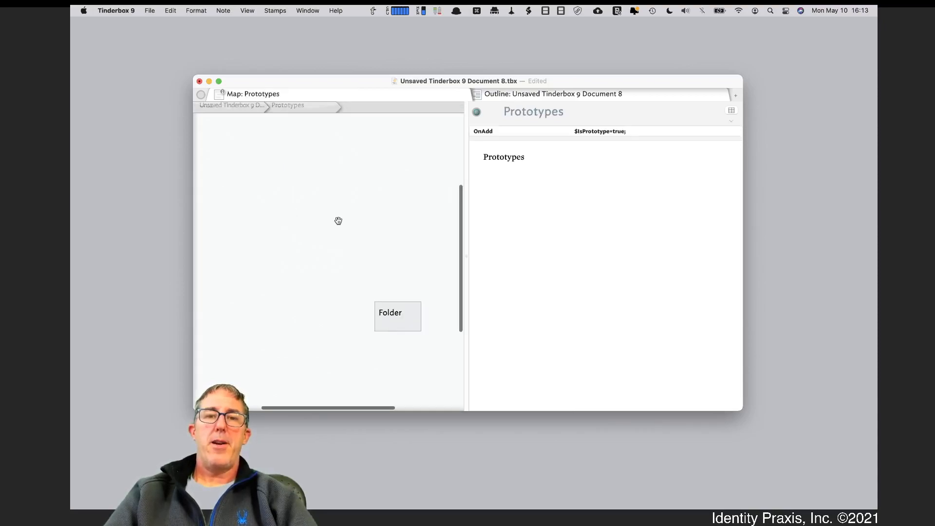
drag(395, 317, 344, 263)
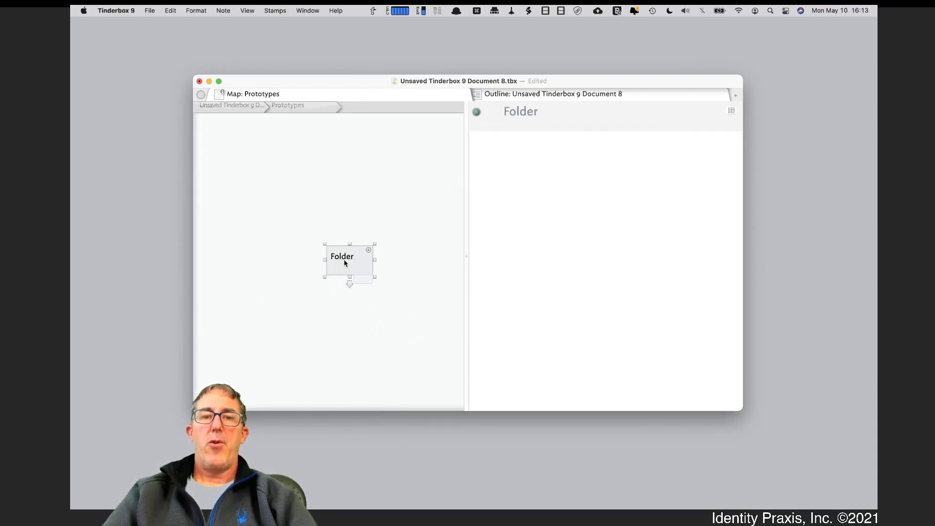
Check the Folder note's list of assignable prototypes and its Prototype setting in the Properties Inspector
click(364, 280)
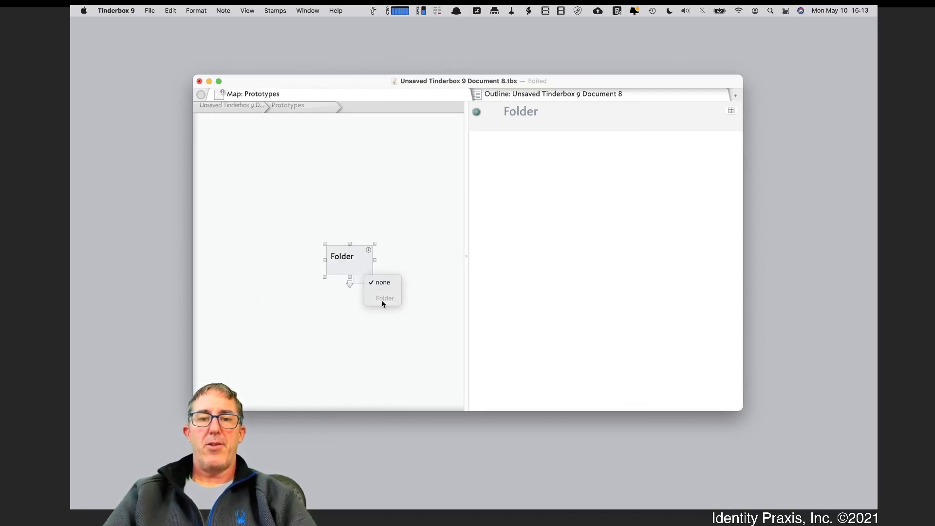
click(401, 229)
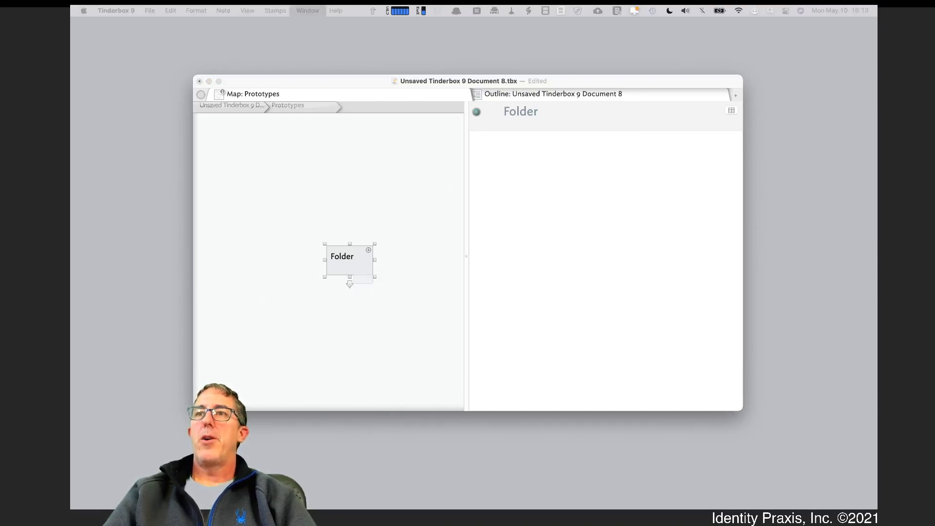
drag(586, 6, 592, 167)
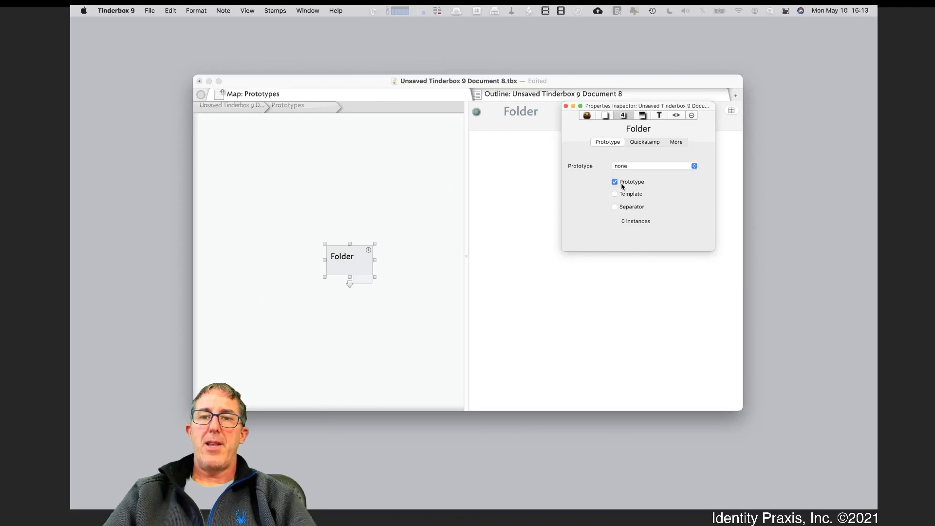
Give the Folder note the classic blue folder badge and reposition the note on the map
click(360, 257)
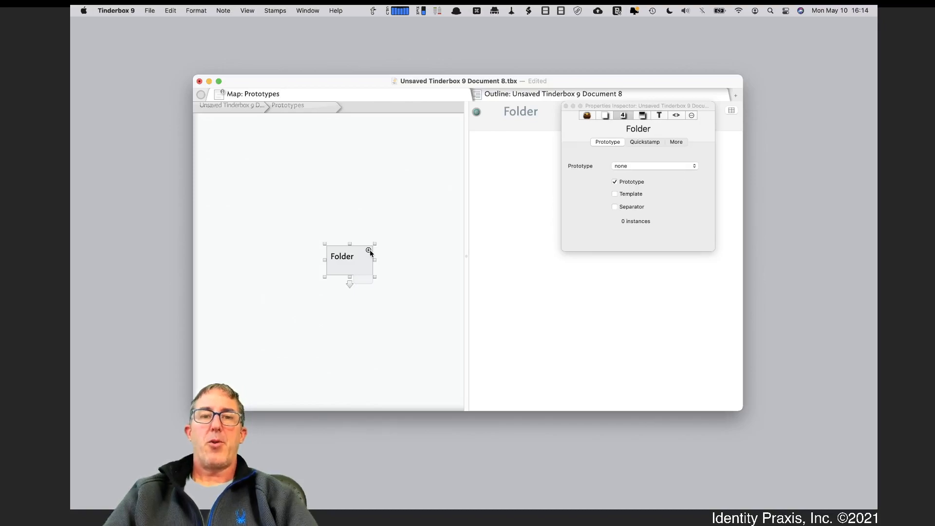
click(368, 250)
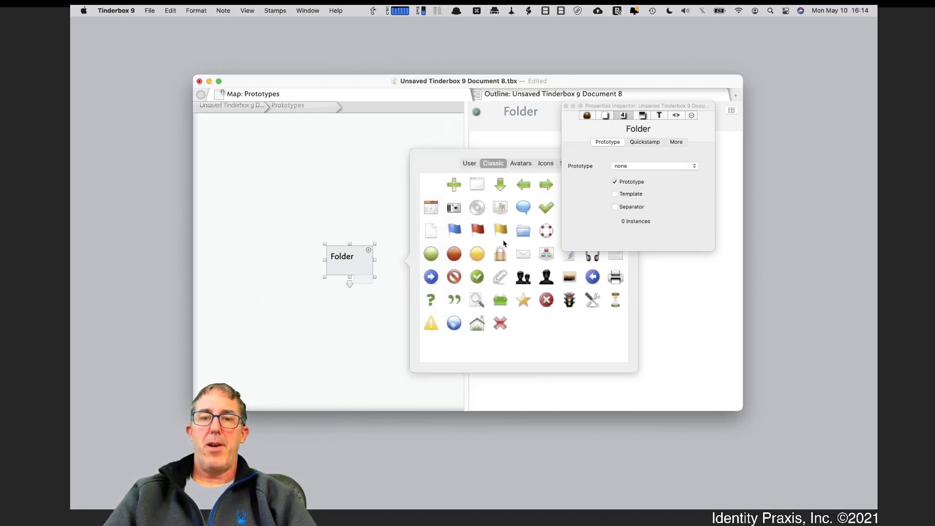
click(524, 230)
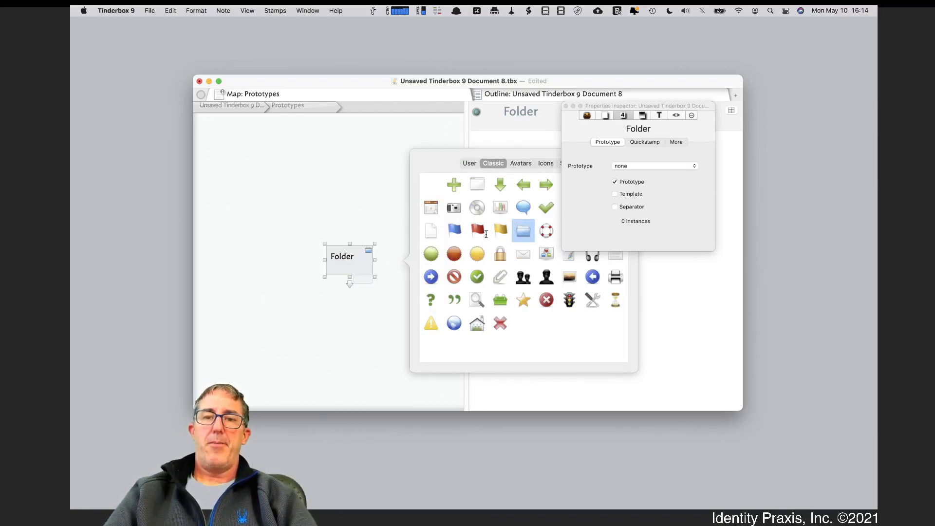
click(353, 242)
drag(354, 267, 285, 251)
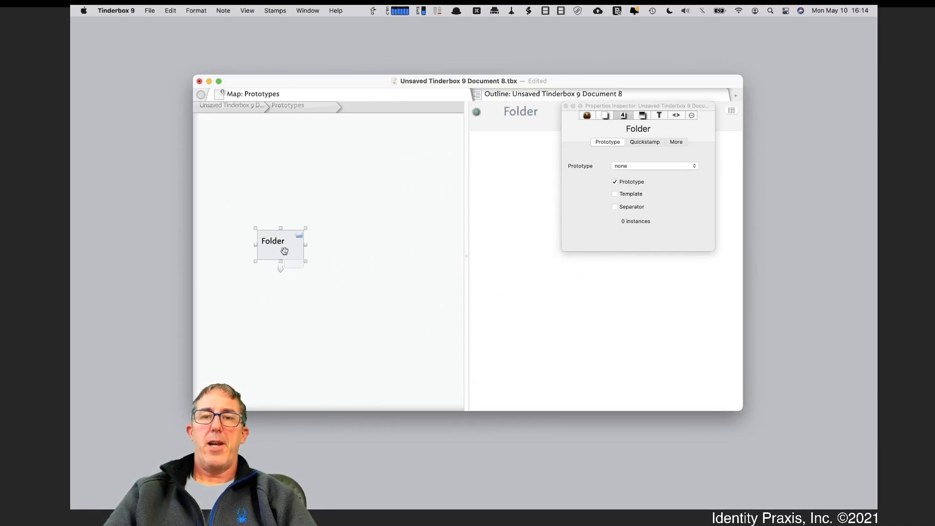
Set the Folder note's interior color to cyan and widen the note
click(643, 116)
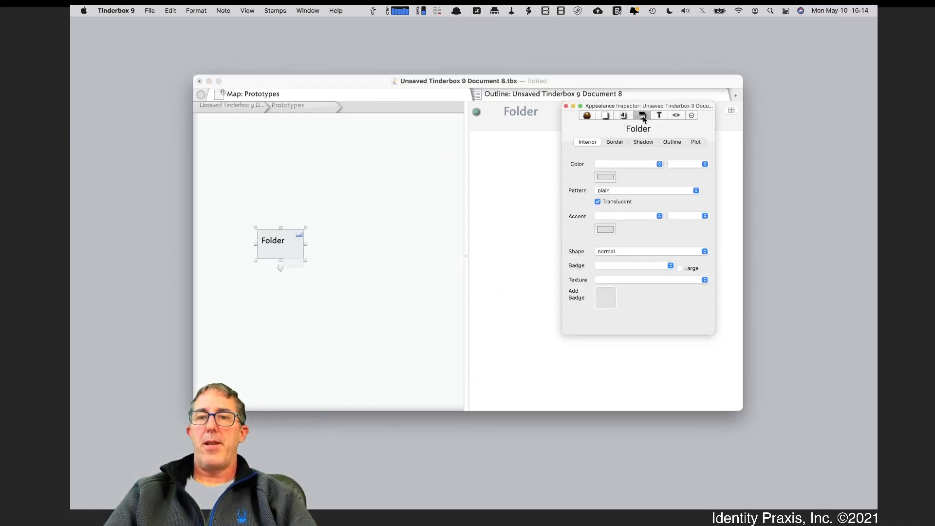
click(625, 166)
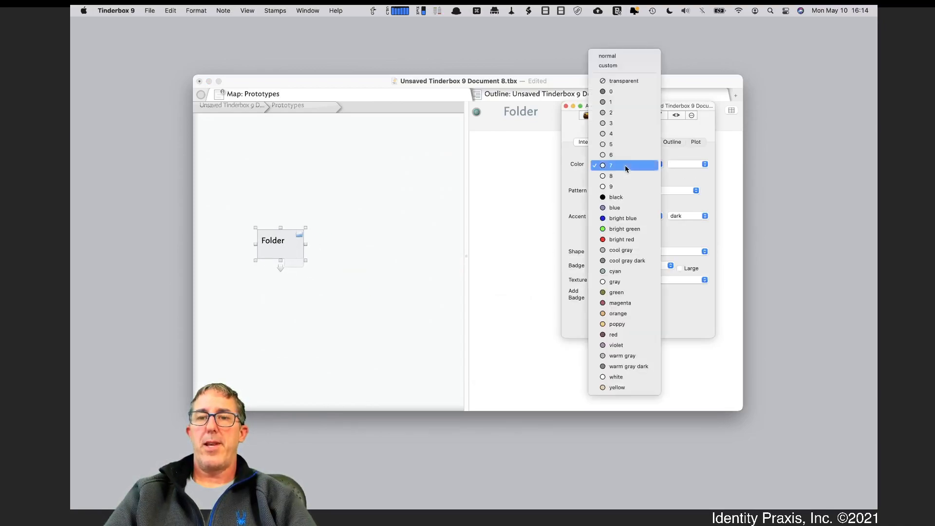
click(627, 270)
drag(306, 261, 351, 255)
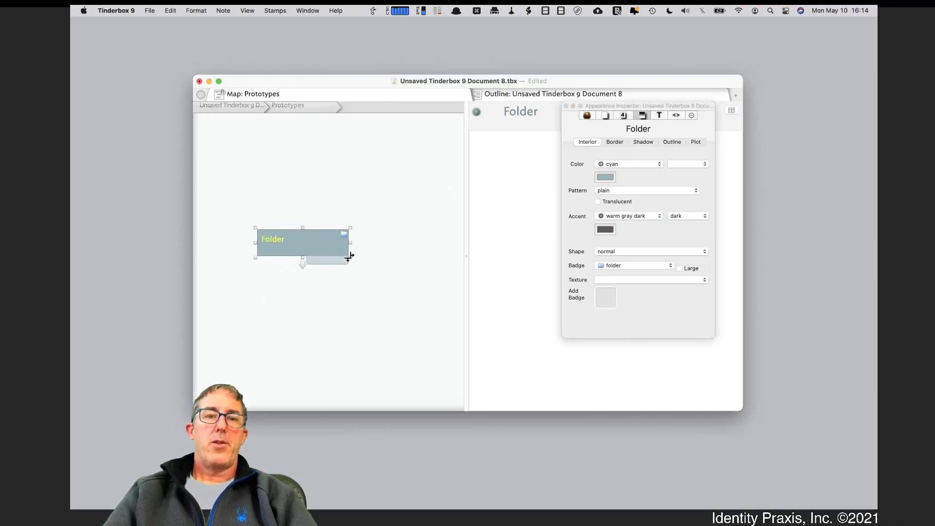
Return to the top-level map, assign the Folder prototype to Parent container, and enlarge that container
click(566, 105)
click(255, 109)
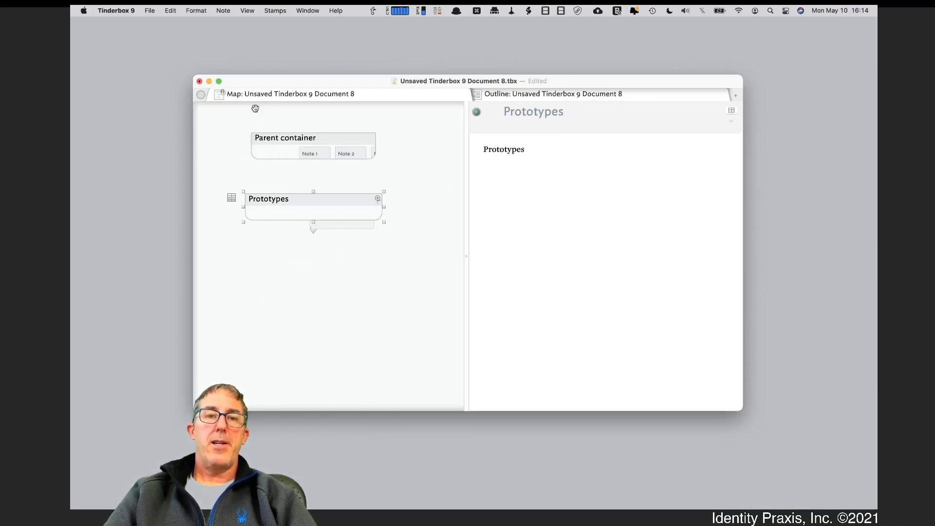
click(299, 137)
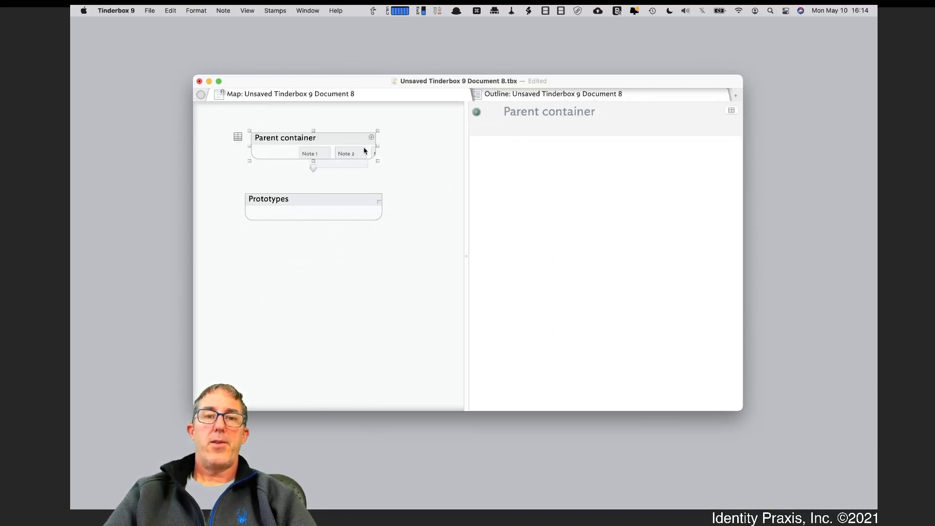
click(357, 166)
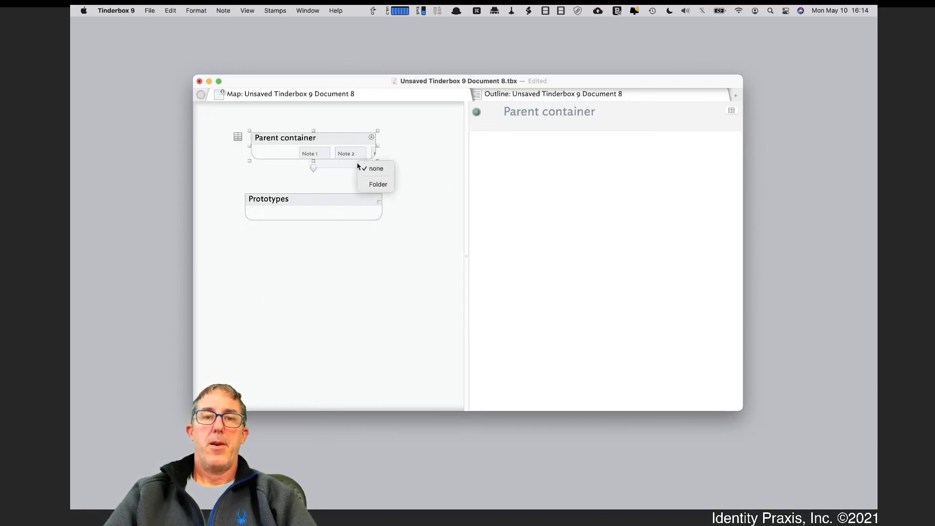
click(372, 185)
drag(357, 142, 392, 162)
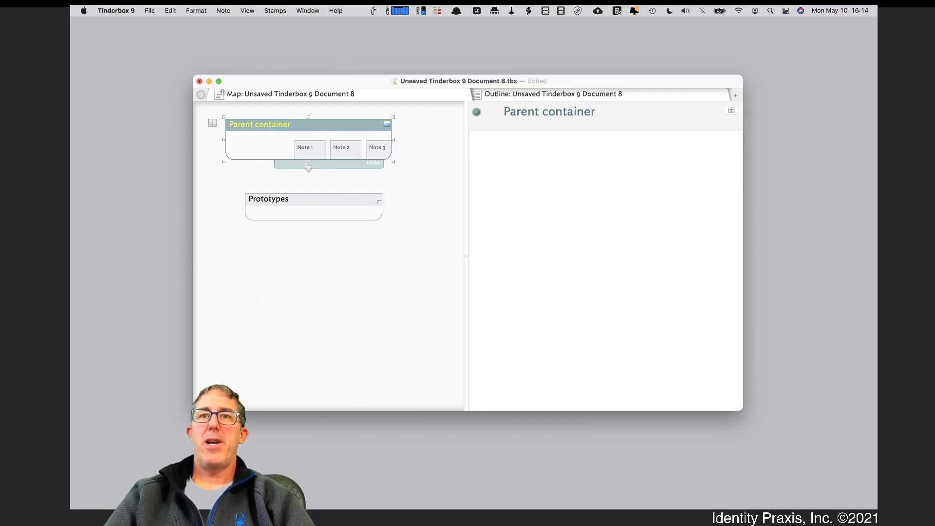
Enter the Prototypes container's map, select the Folder note, and open its inspector
key(super+Tab)
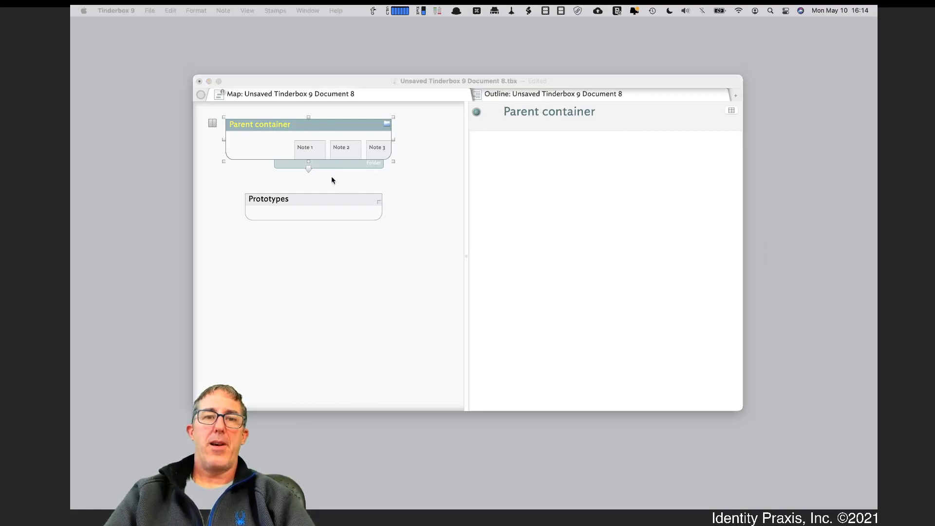
click(327, 219)
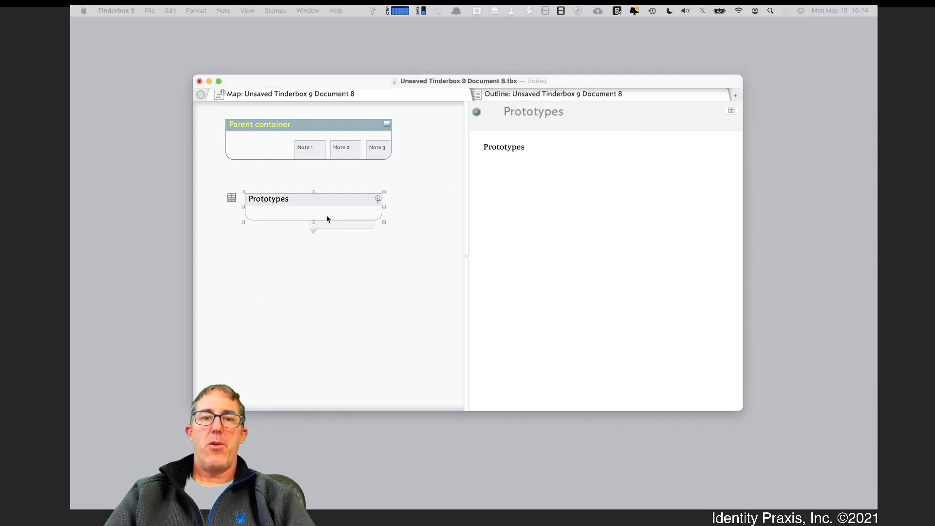
key(Delete)
double_click(395, 244)
scroll(361, 252, down, 1)
scroll(360, 252, right, 1)
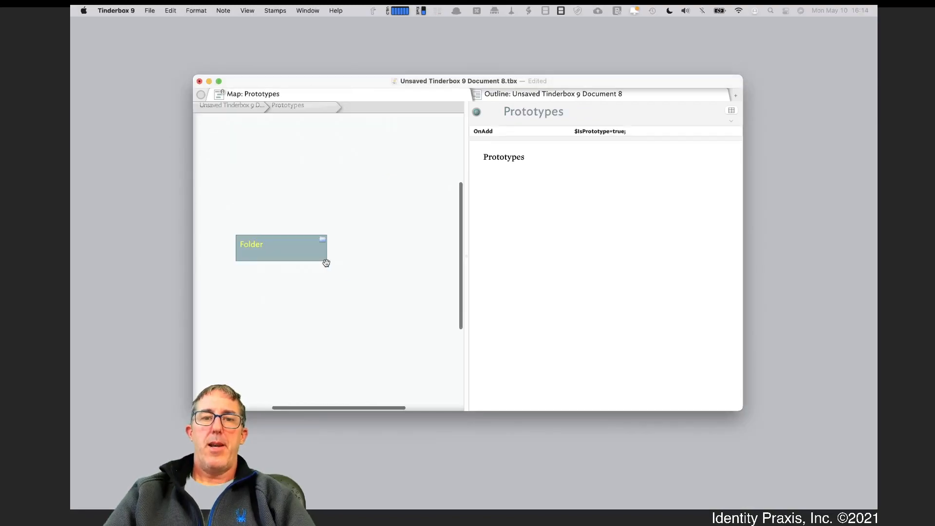
click(287, 240)
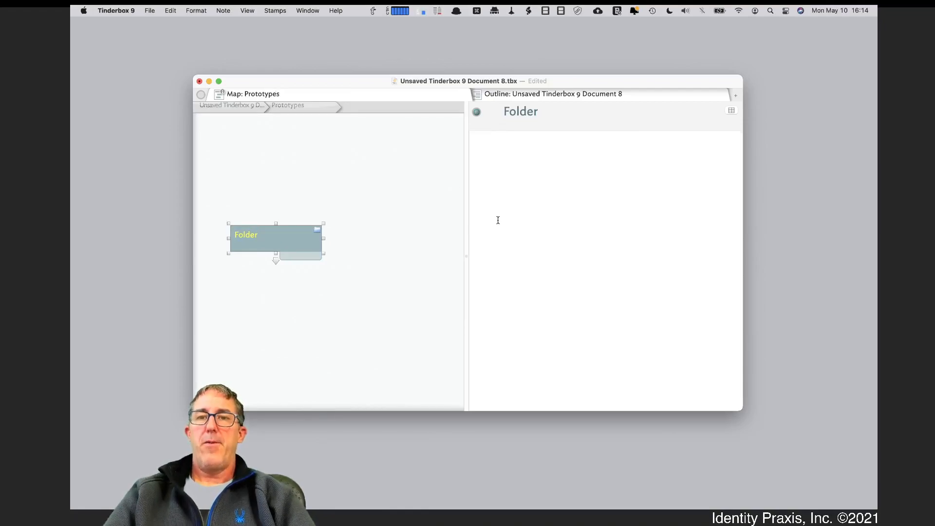
key(super+1)
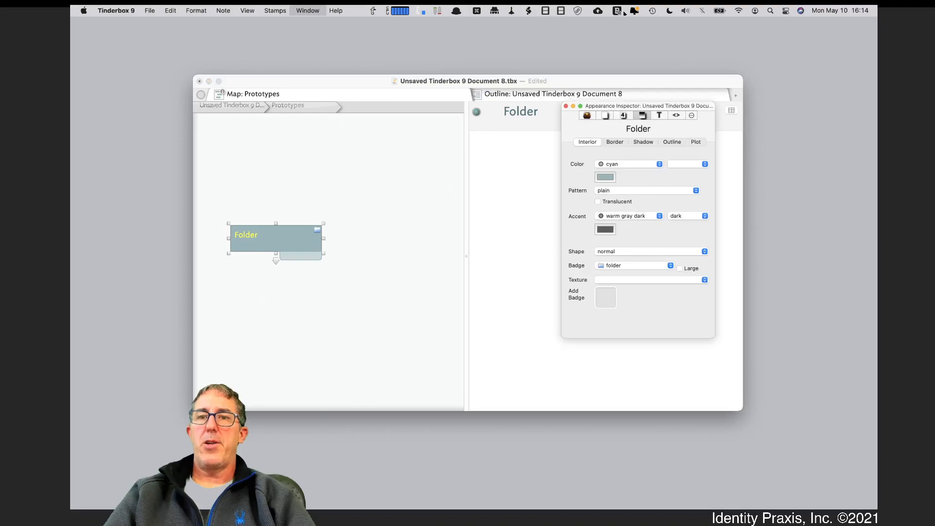
Create a new user attribute named DisplayExpressionCache in the Document Inspector and copy its name
click(624, 116)
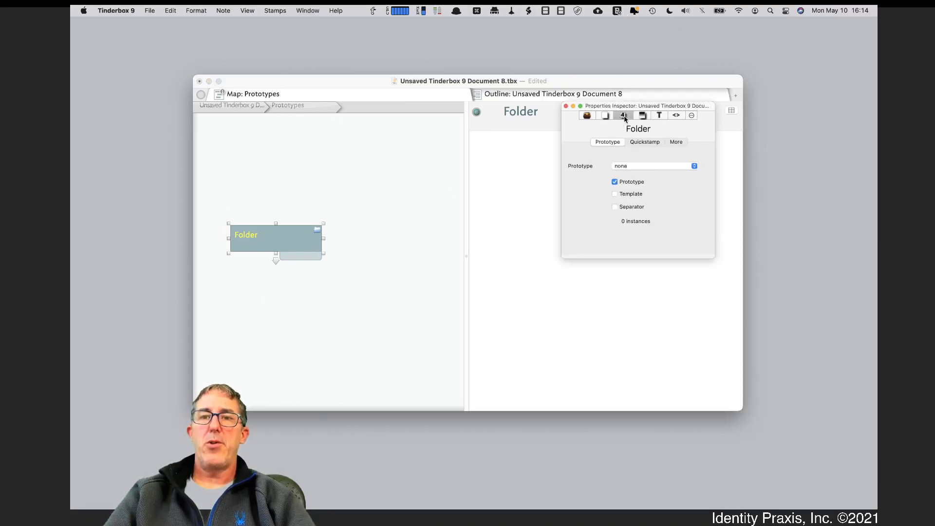
click(605, 116)
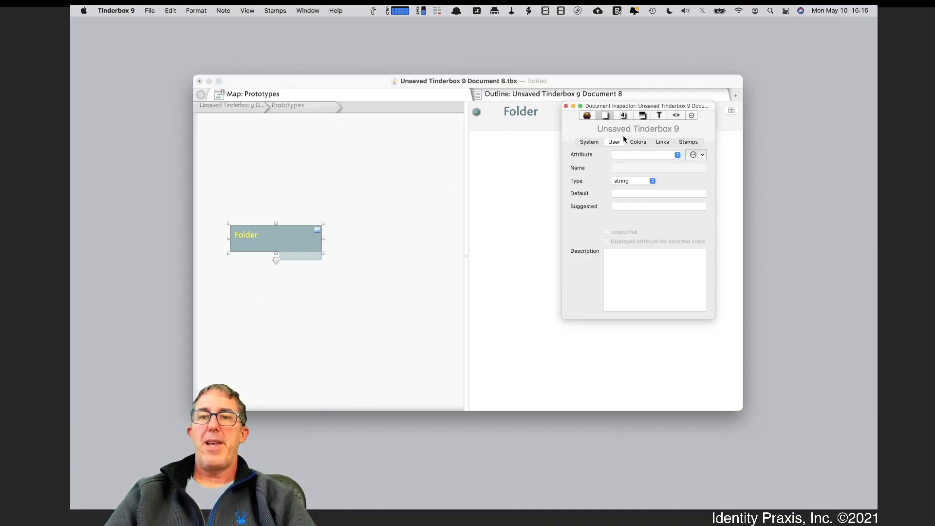
click(695, 155)
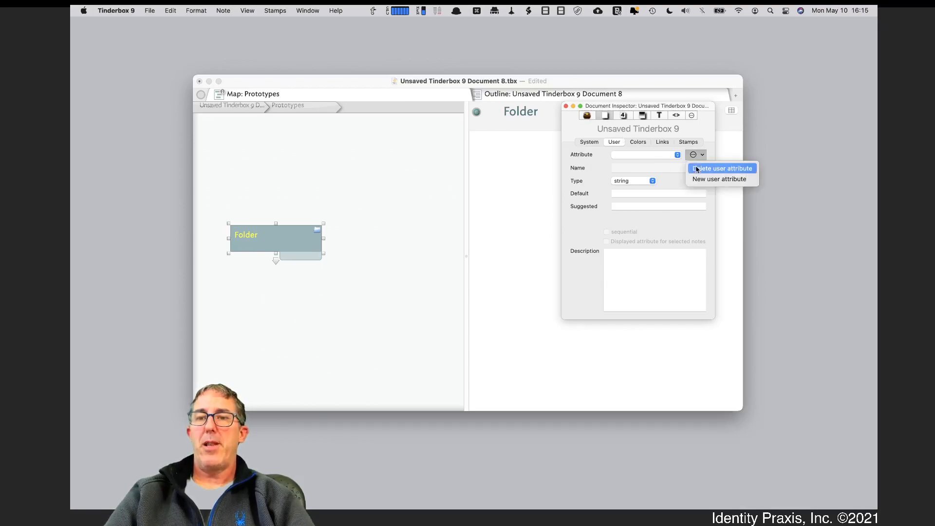
click(697, 177)
click(646, 167)
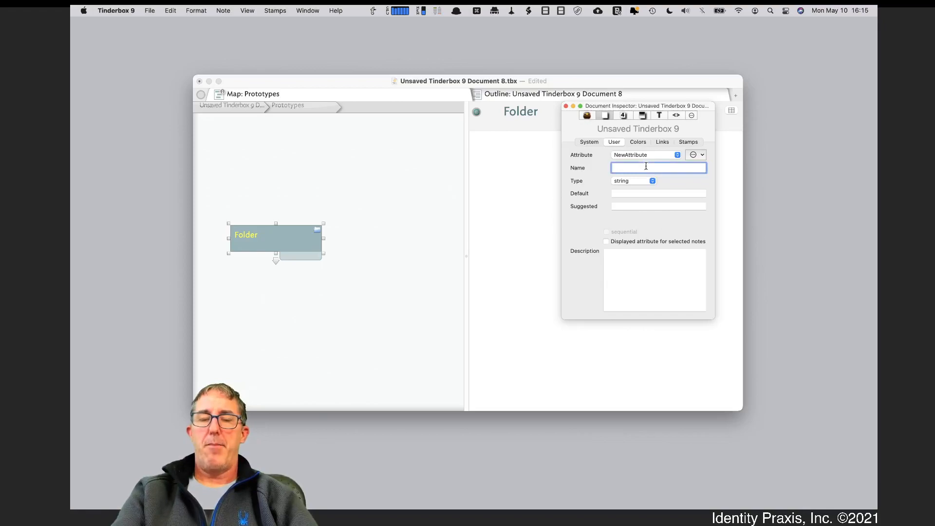
key(BackSpace)
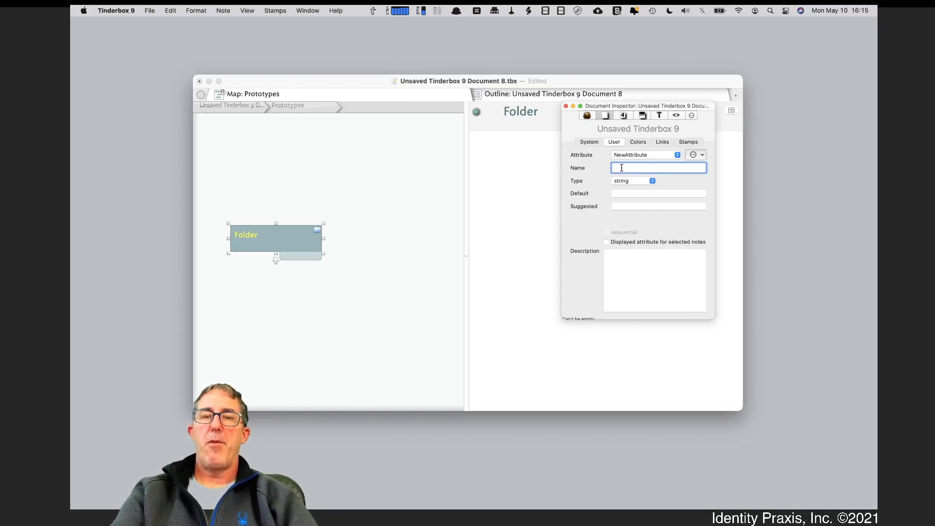
text(DisplayExc)
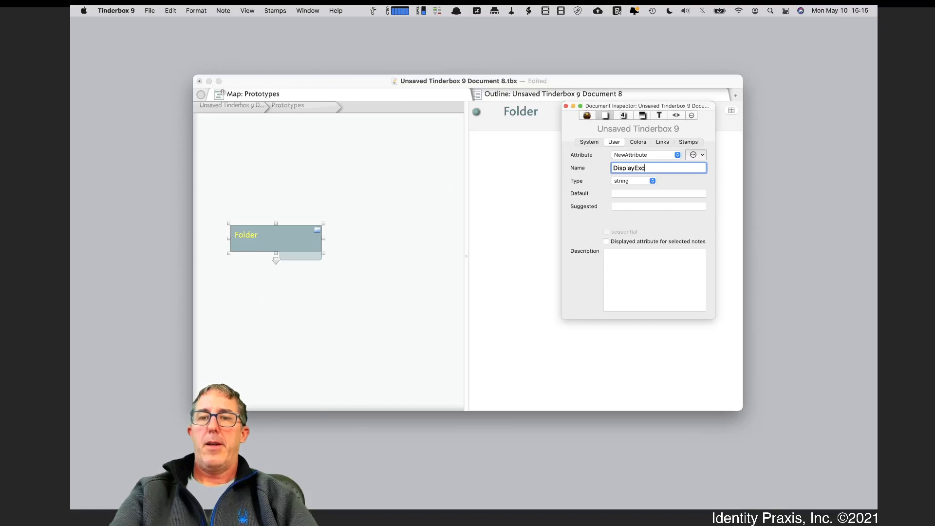
key(BackSpace)
text(pressionCache)
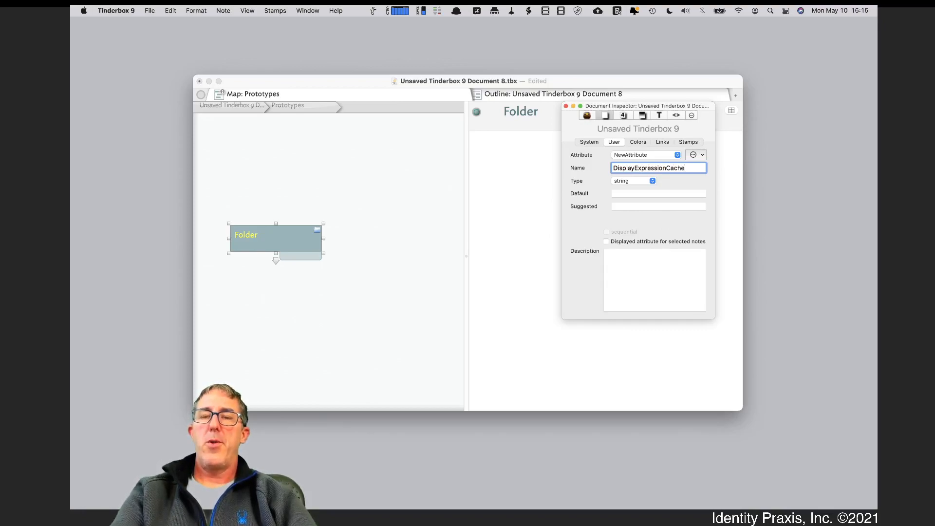
key(Return)
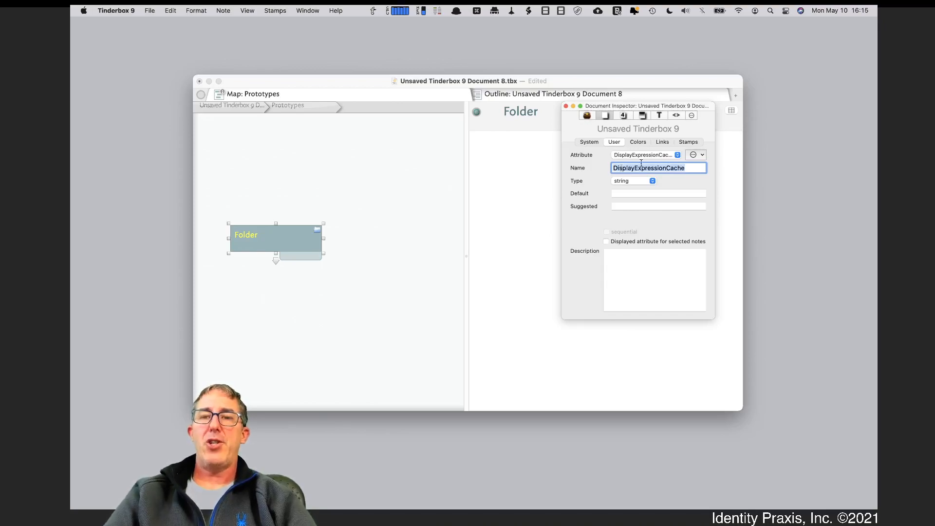
drag(692, 169, 605, 167)
key(super+c)
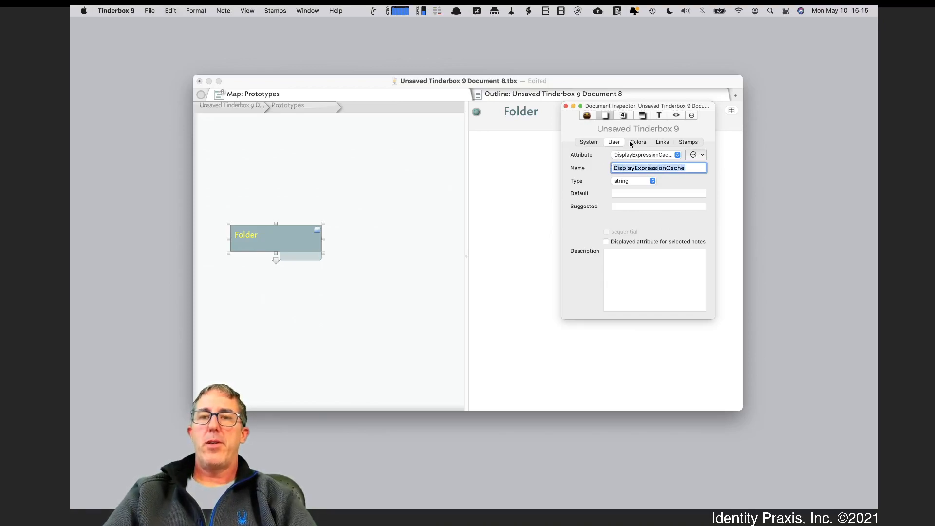
Find and choose the DisplayExpression attribute in the Properties Inspector's Quickstamp settings for the Folder note
click(624, 116)
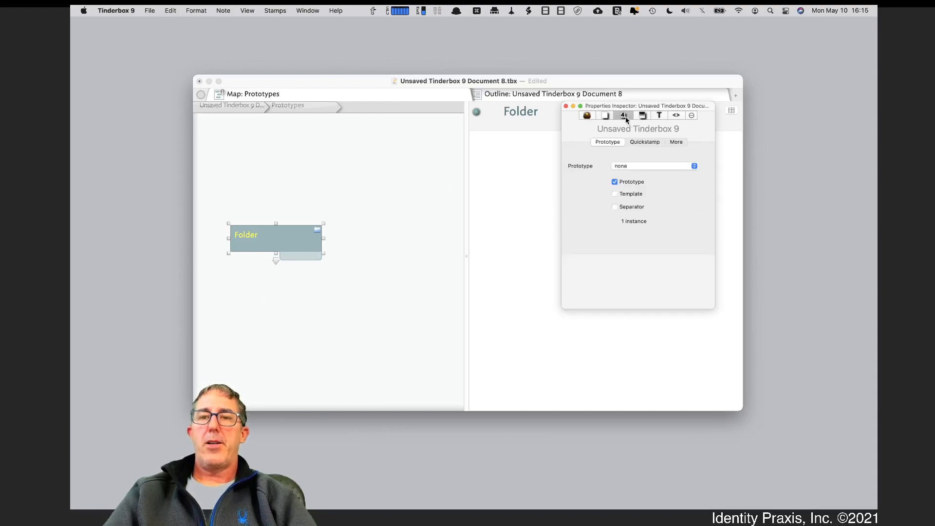
click(644, 142)
click(617, 156)
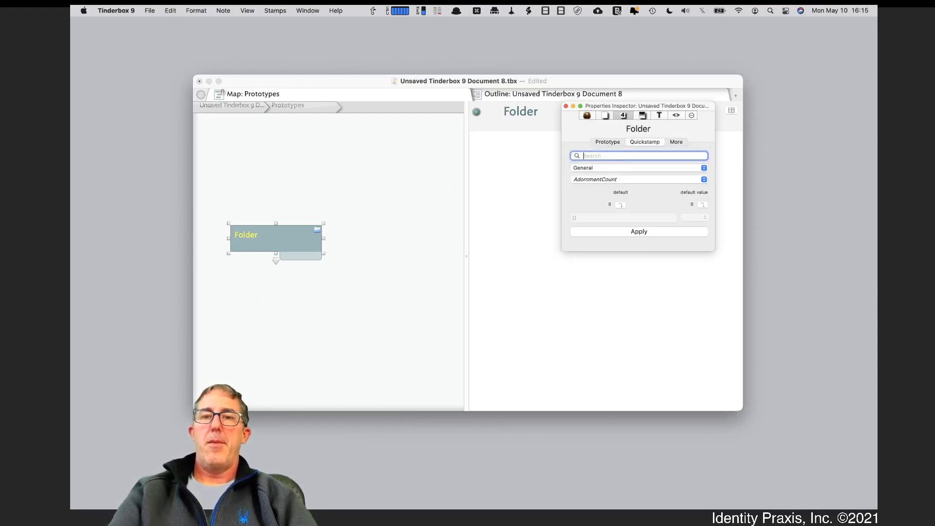
text(Dis)
key(Down)
key(Down)
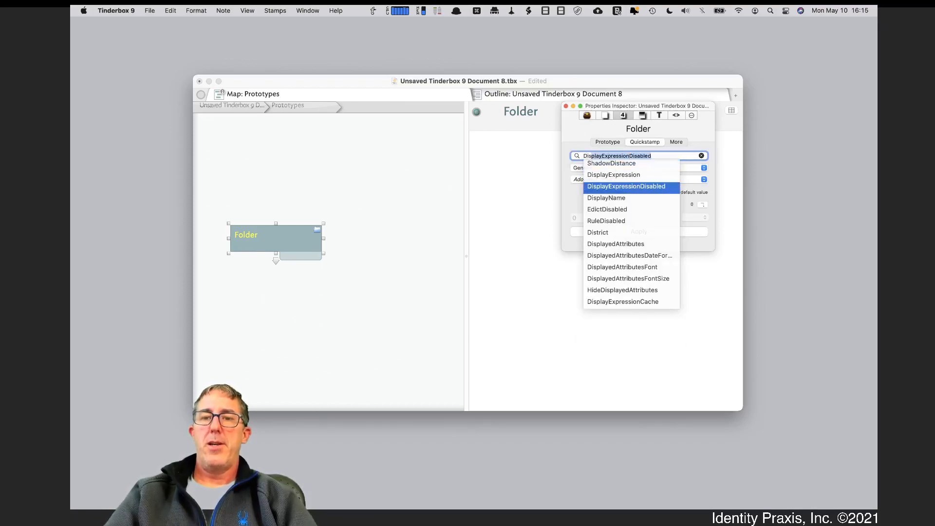
key(Down)
key(Down)
key(Down)
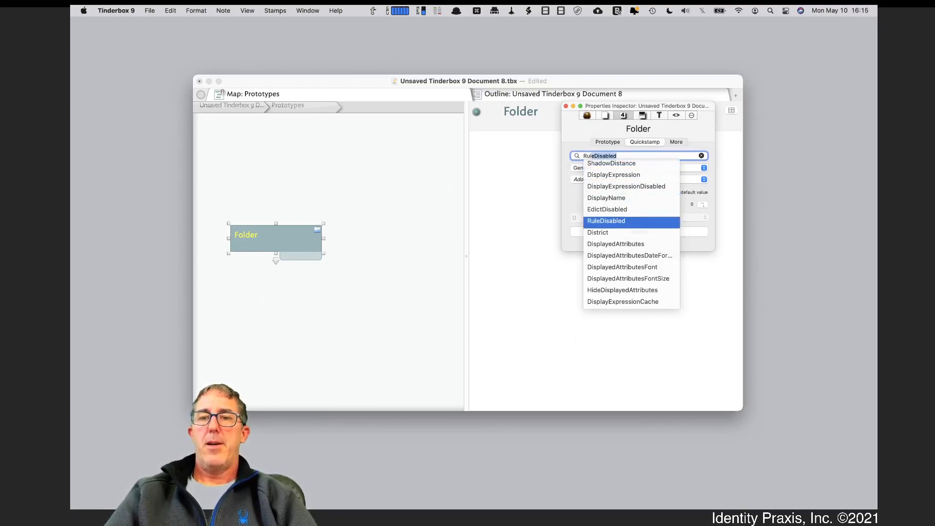
key(Down)
key(Up)
key(Up)
key(Up)
key(Up)
key(Up)
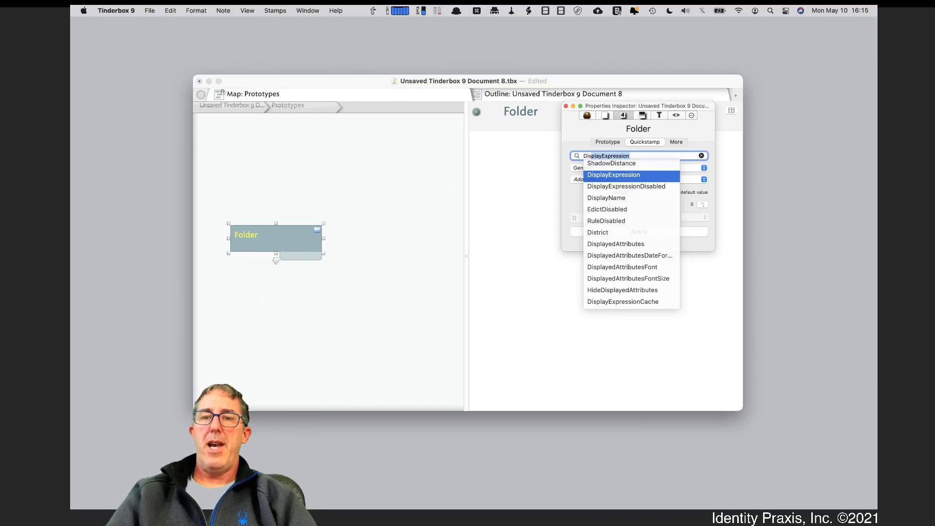
key(Return)
Set the Folder note's DisplayExpression to $DisplayExpressionCache and apply it
click(601, 218)
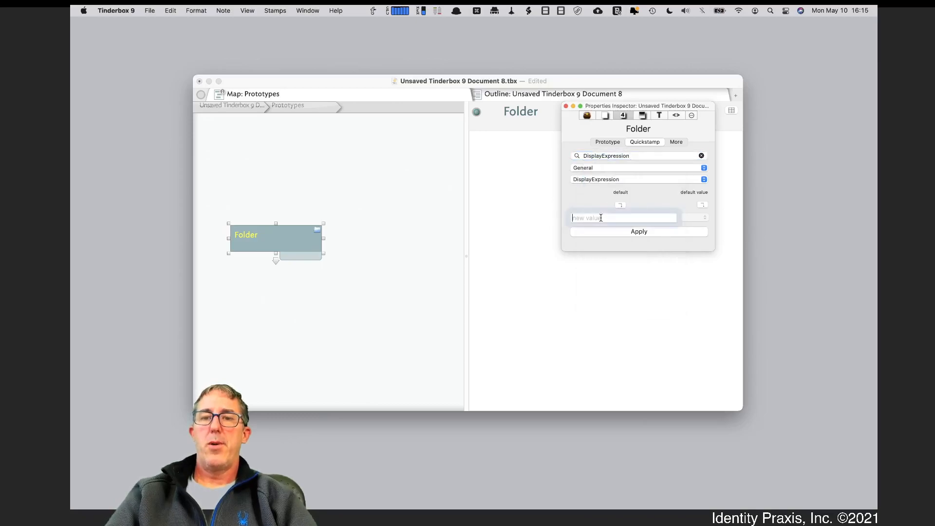
key(super+v)
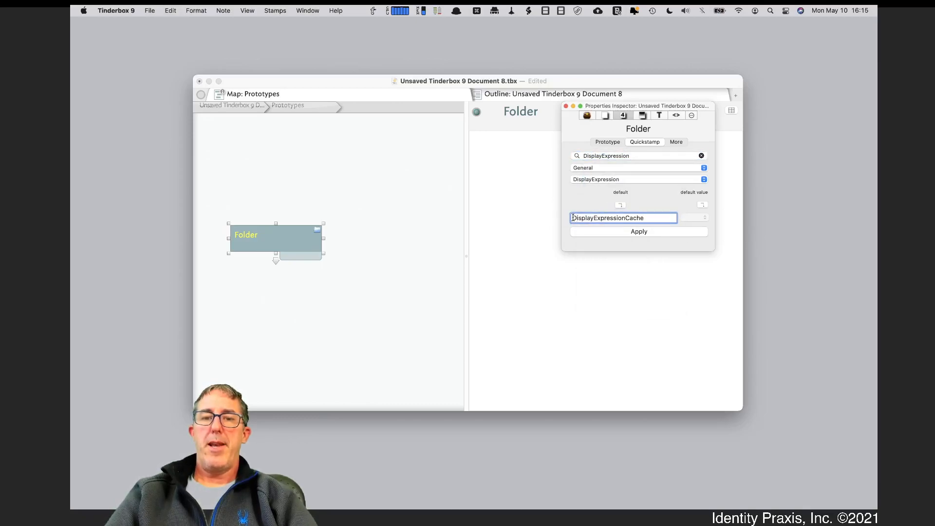
click(573, 217)
text($)
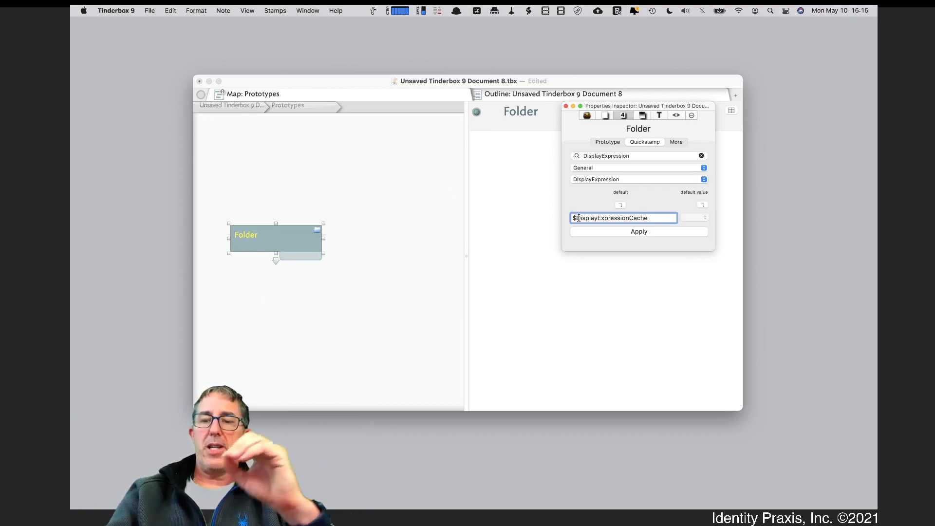
click(615, 235)
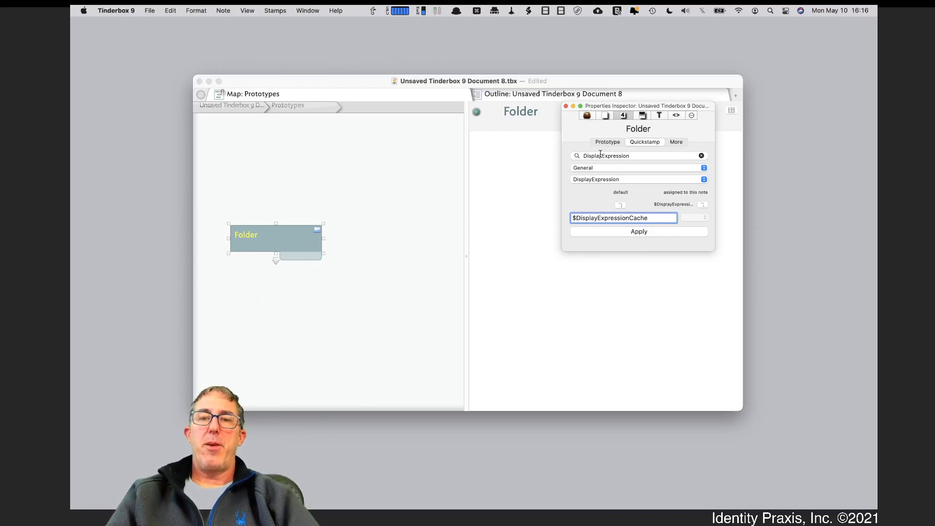
click(502, 240)
click(563, 142)
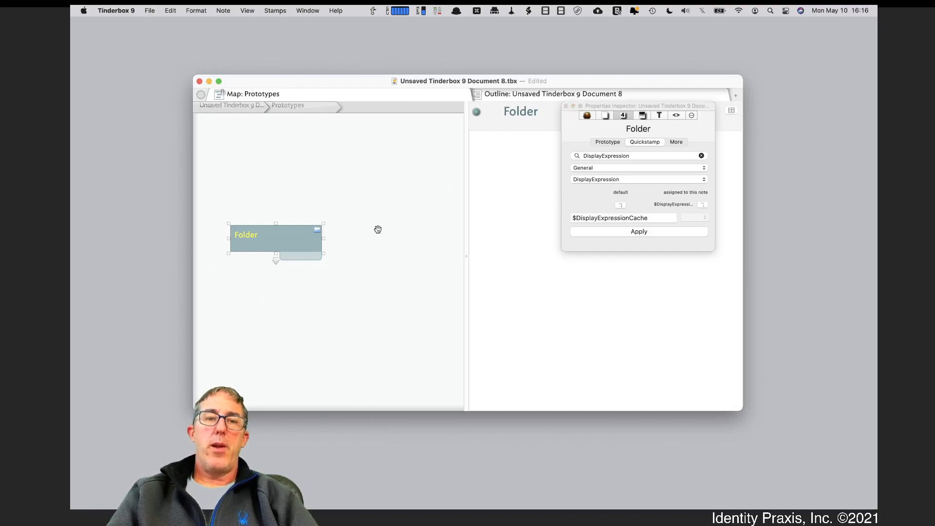
Open the Folder note's empty edict for editing in the Action Inspector
click(691, 116)
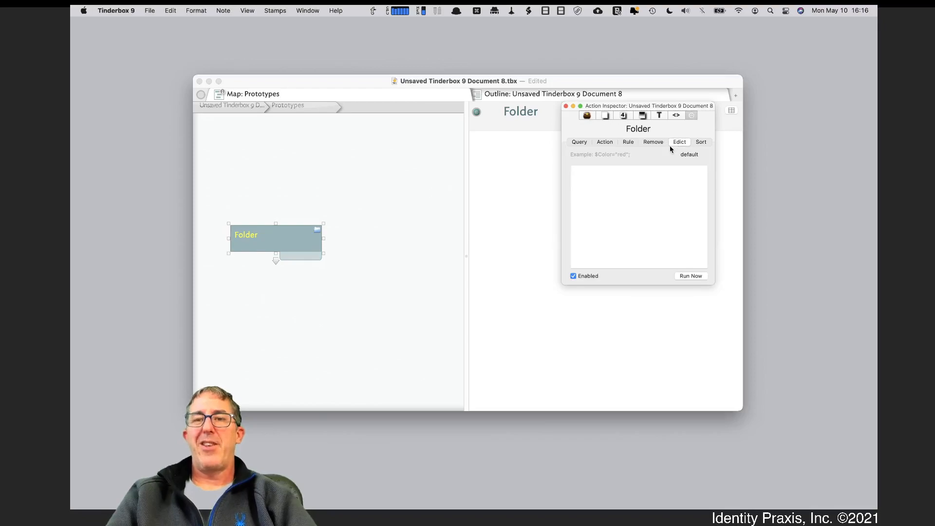
click(622, 200)
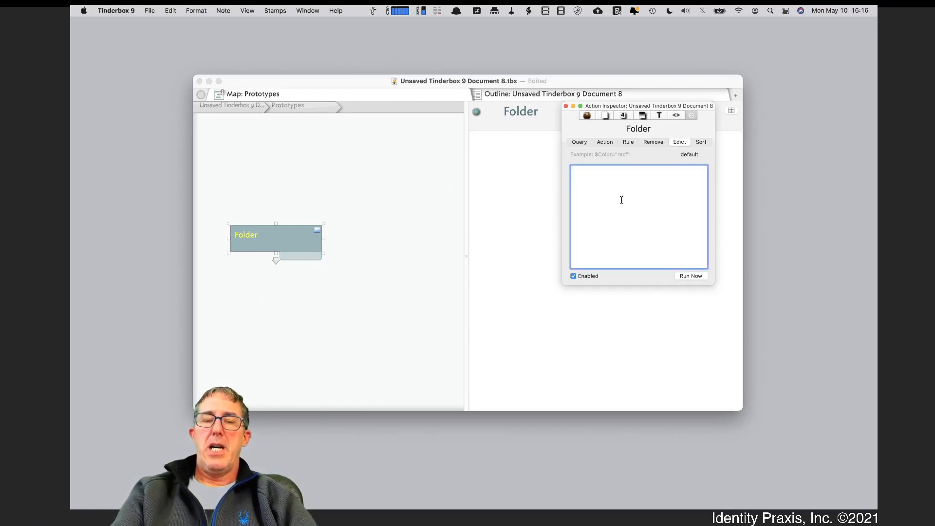
Start the Folder note's edict with the assignment $DisplayExpressionCache=$Name
text($)
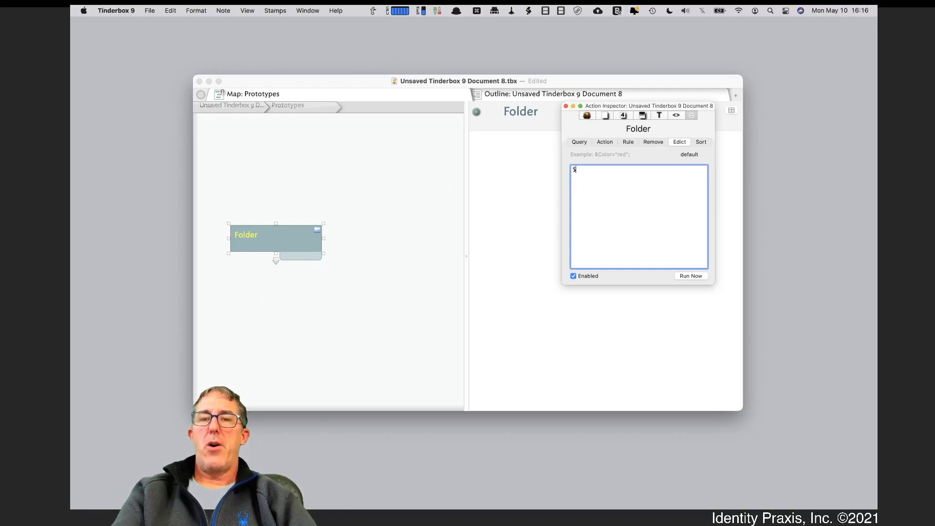
text(Di)
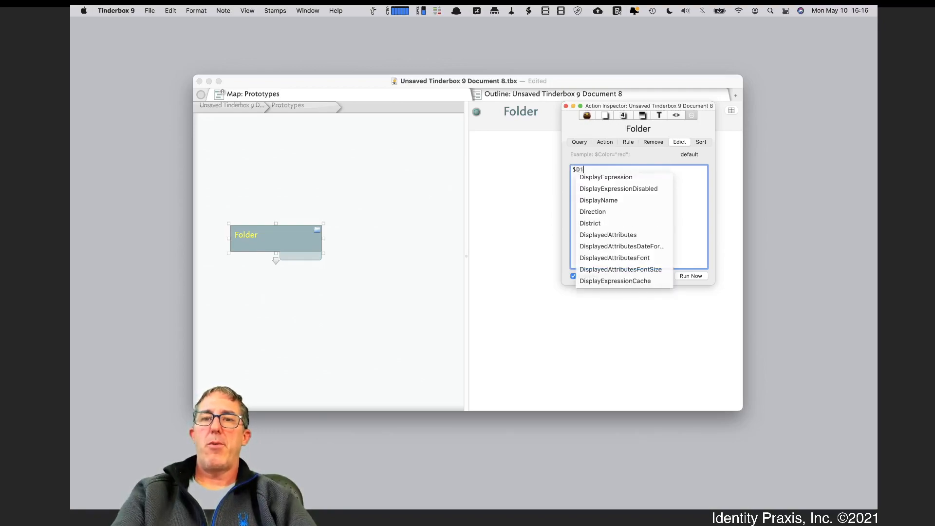
key(Down)
key(Down)
key(Down)
key(Down)
key(Down)
key(Down)
key(Down)
key(Down)
key(Down)
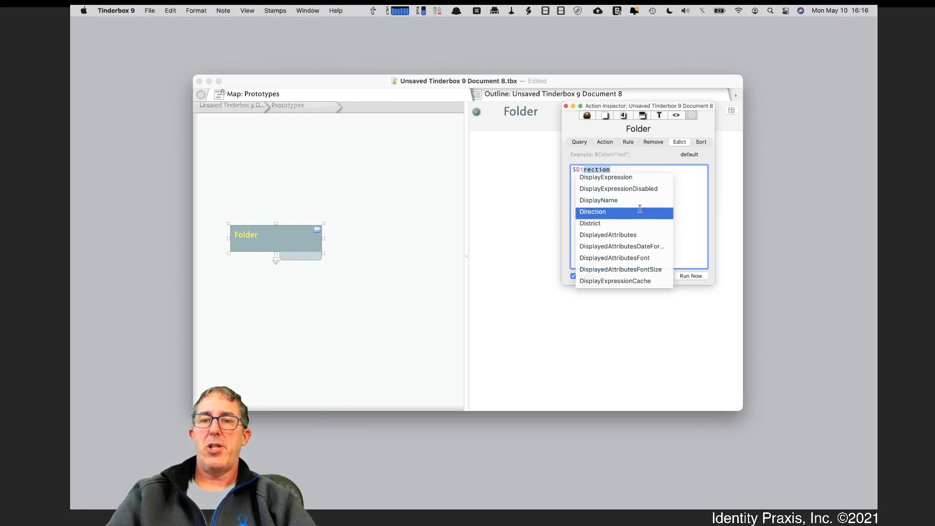
key(Down)
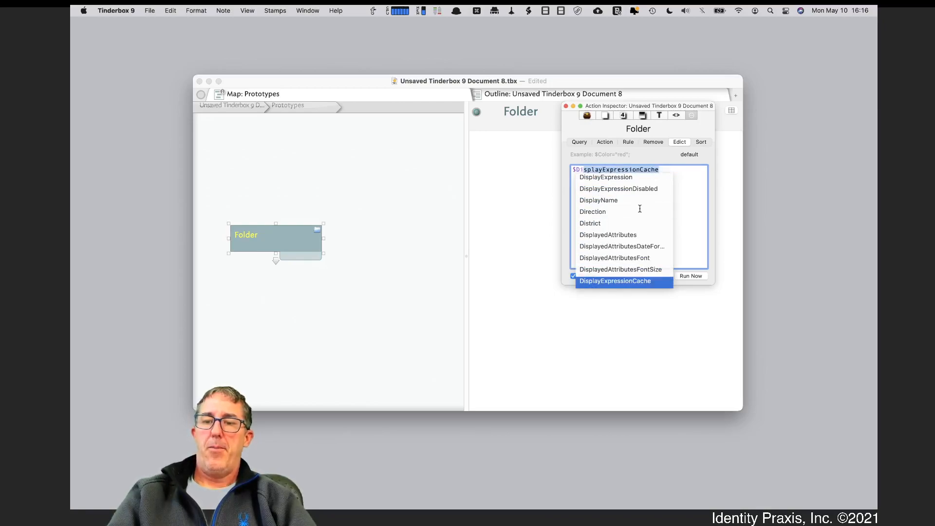
key(Return)
text(=$Name)
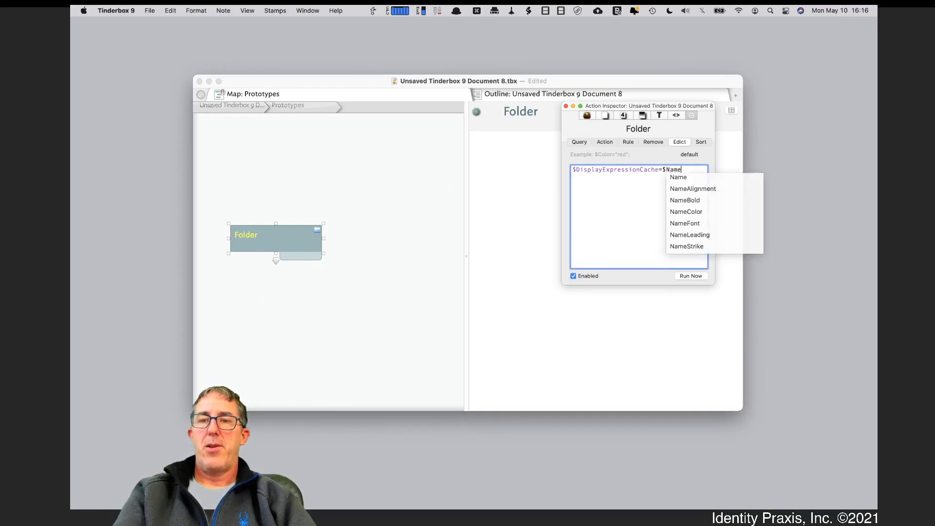
Extend the edict's expression after $Name with +" ["+$ChildCount+"]"; and review its parts
text(+)
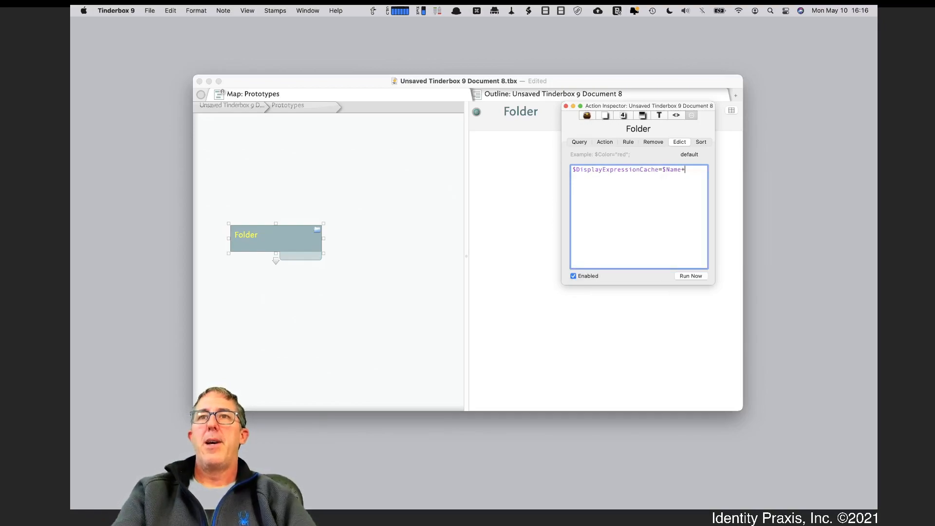
text(")
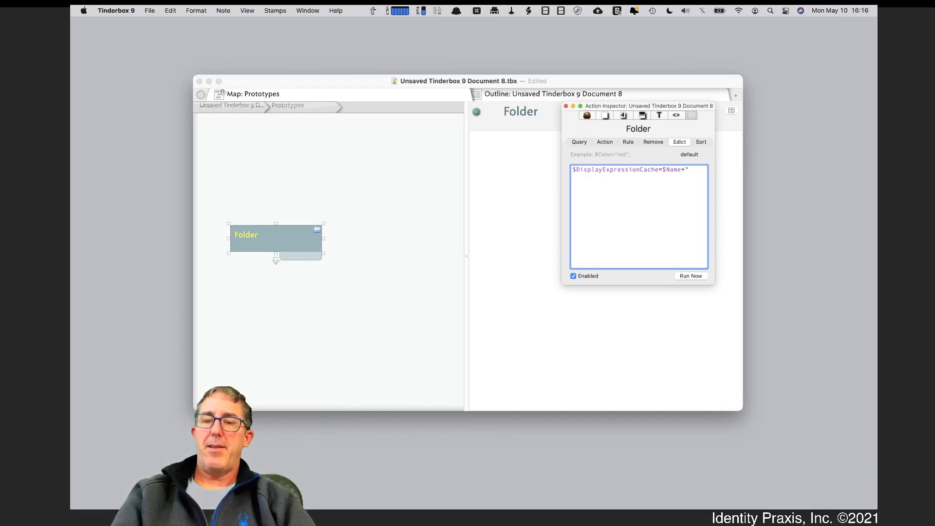
text( [)
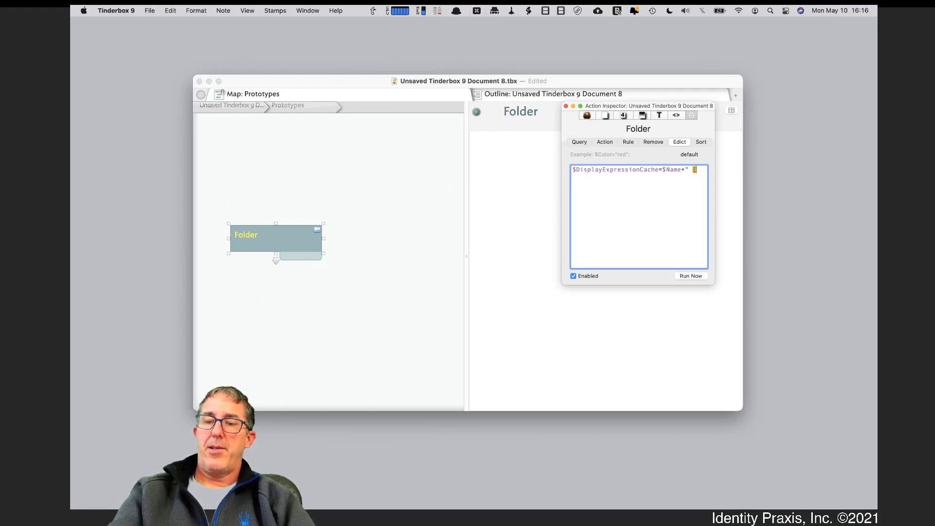
text(")
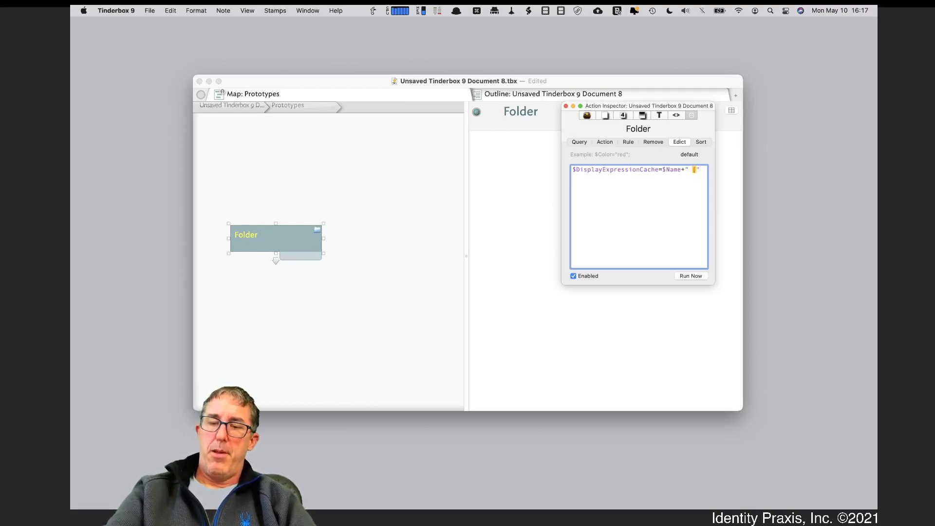
text(+$Ch)
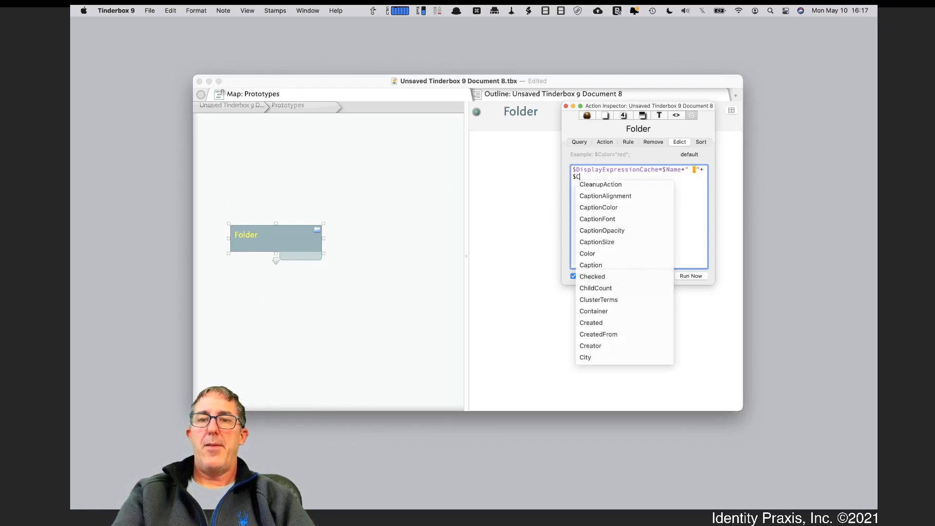
key(Down)
key(Down)
key(Return)
text(+"])
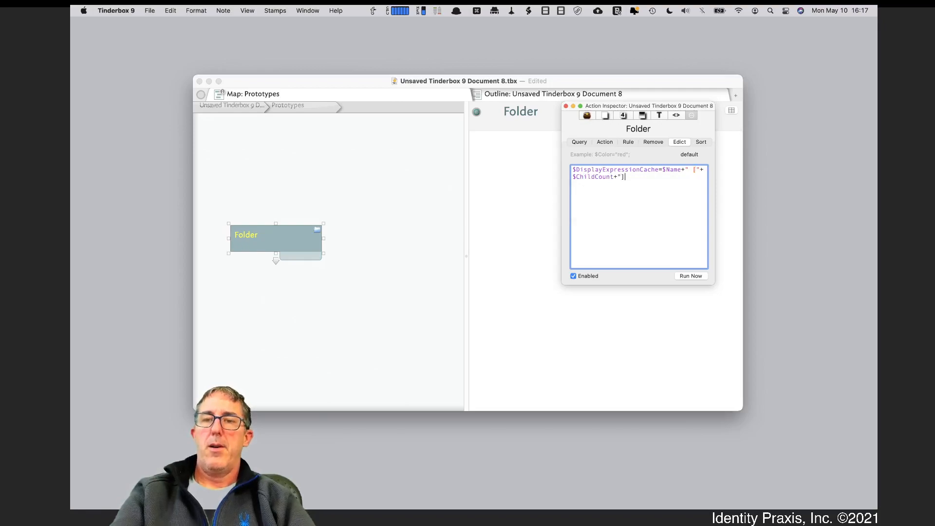
text(")
key(BackSpace)
text(";)
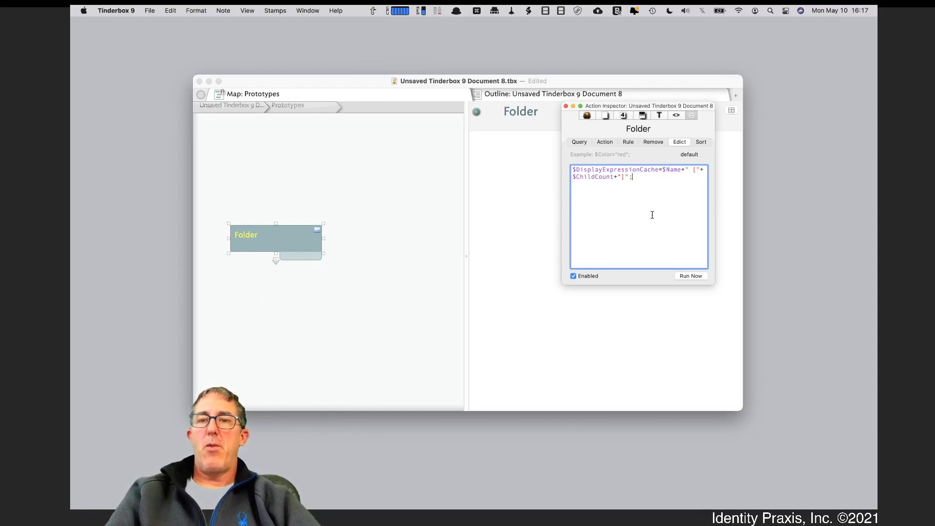
click(595, 177)
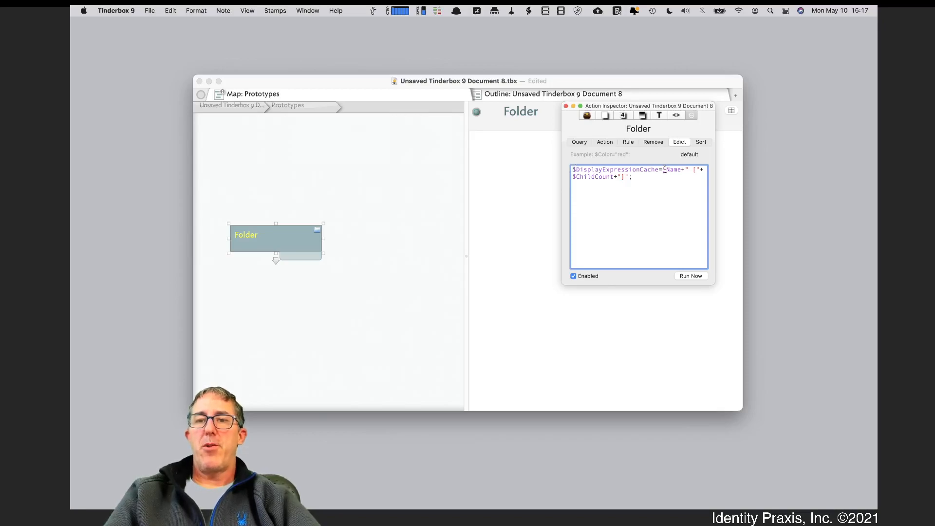
drag(662, 169, 681, 169)
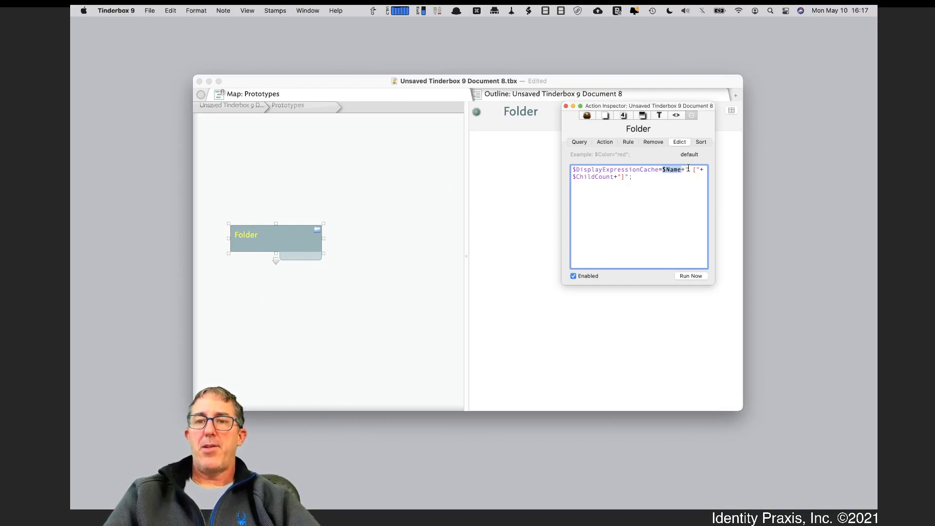
drag(688, 169, 698, 169)
click(696, 169)
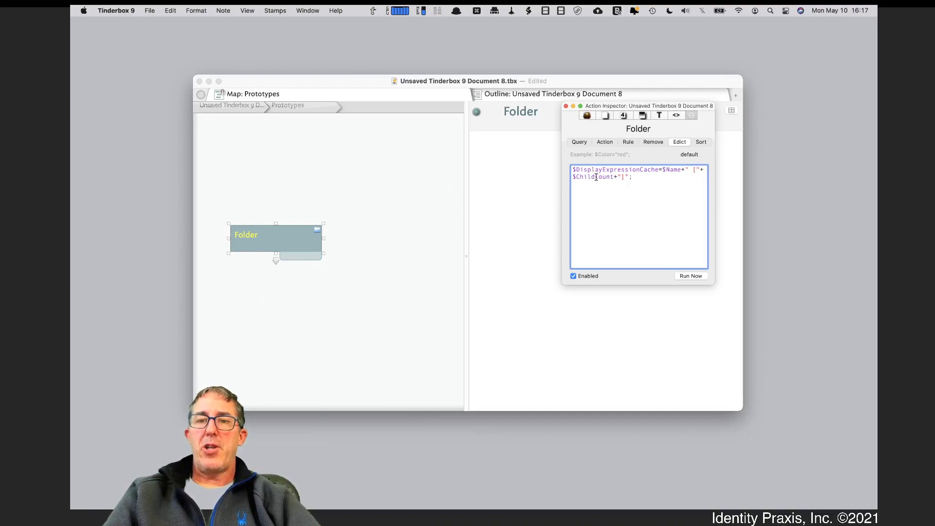
Turn off the Enabled option for the Folder note's edict and write the edict as $DisplayExpressionCache=$Name+" ["+$ChildCount+"]";
click(573, 276)
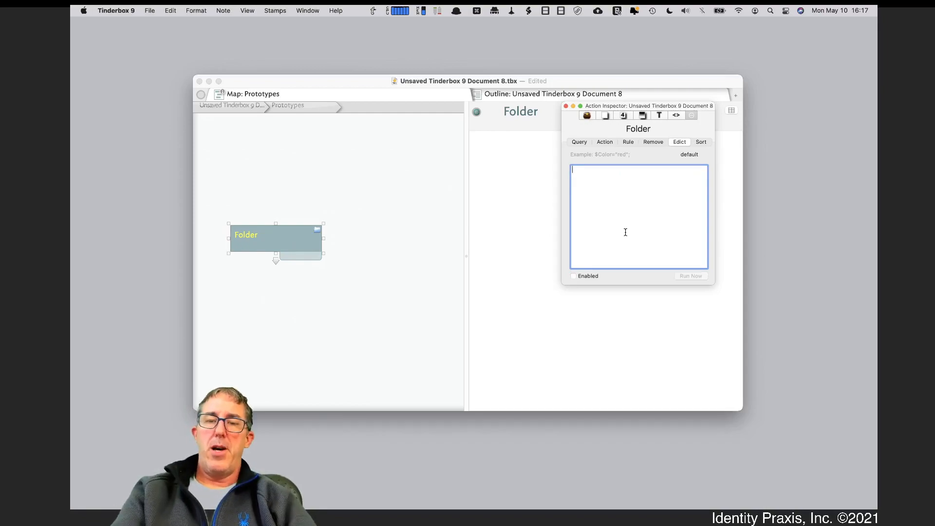
text($Dis)
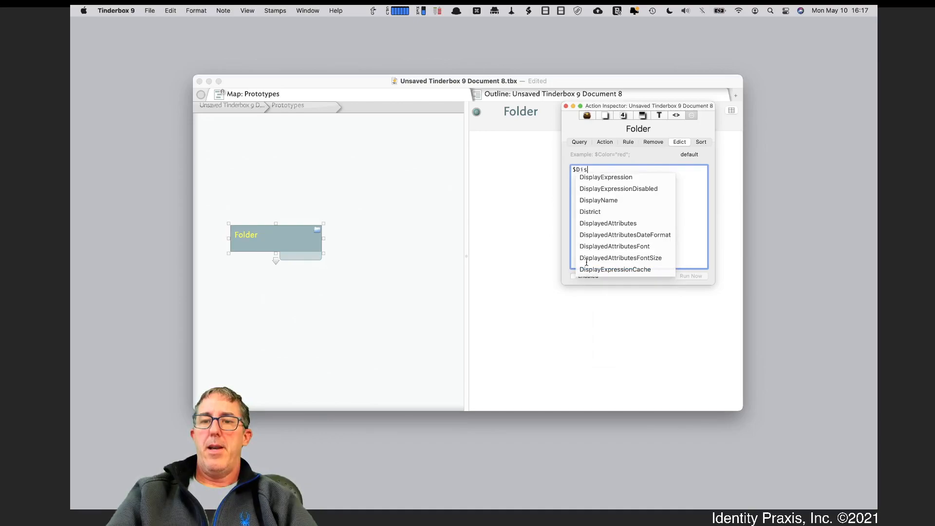
click(607, 269)
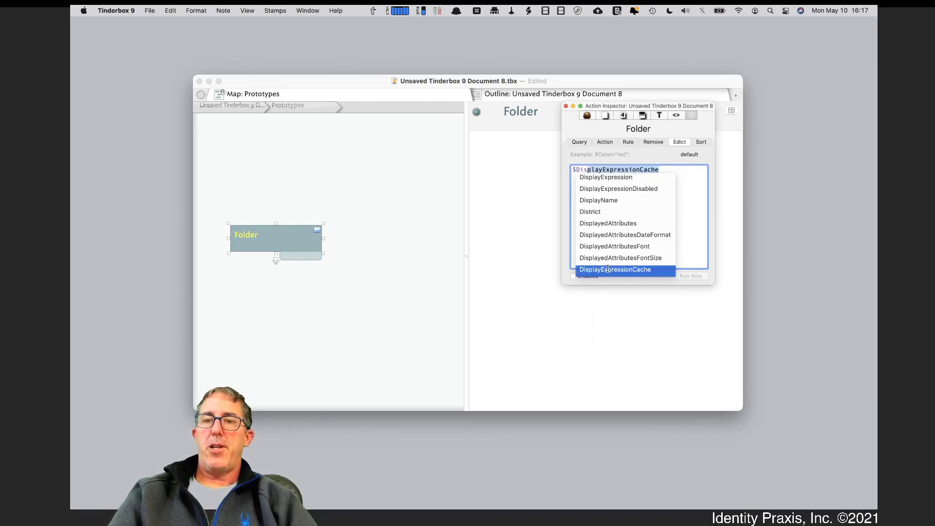
key(Return)
text(=$)
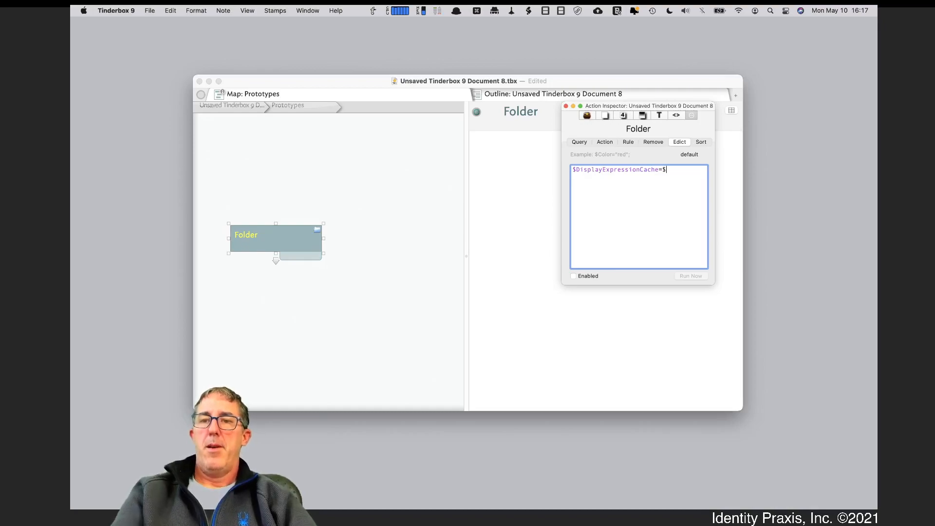
text(Name)
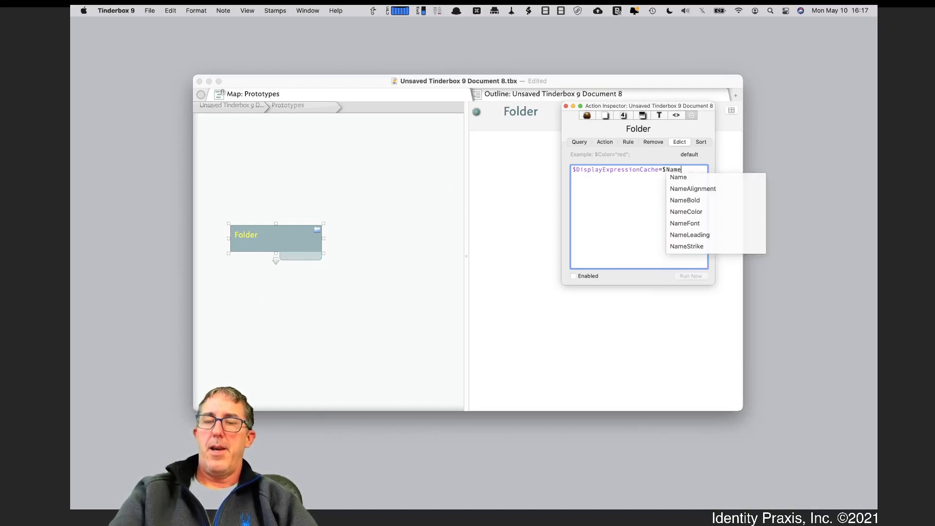
text(+" ("+$ChildCount)
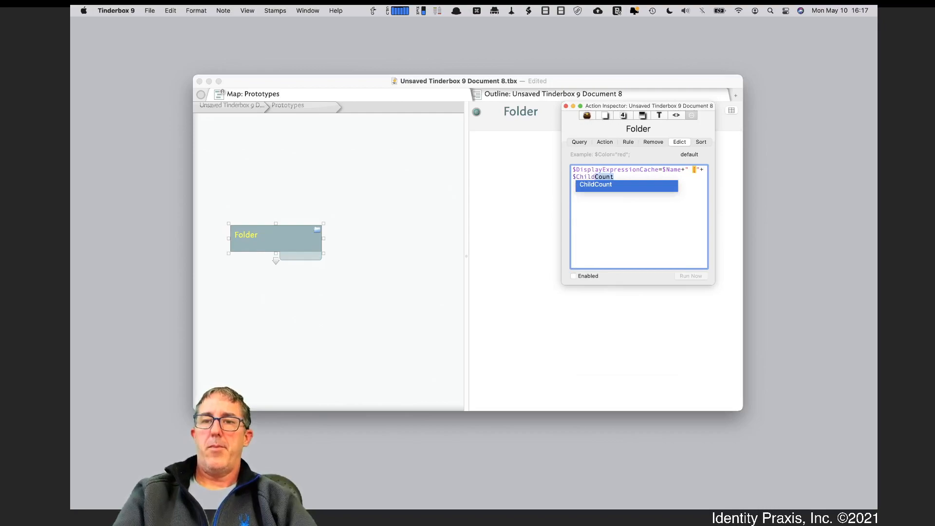
key(Return)
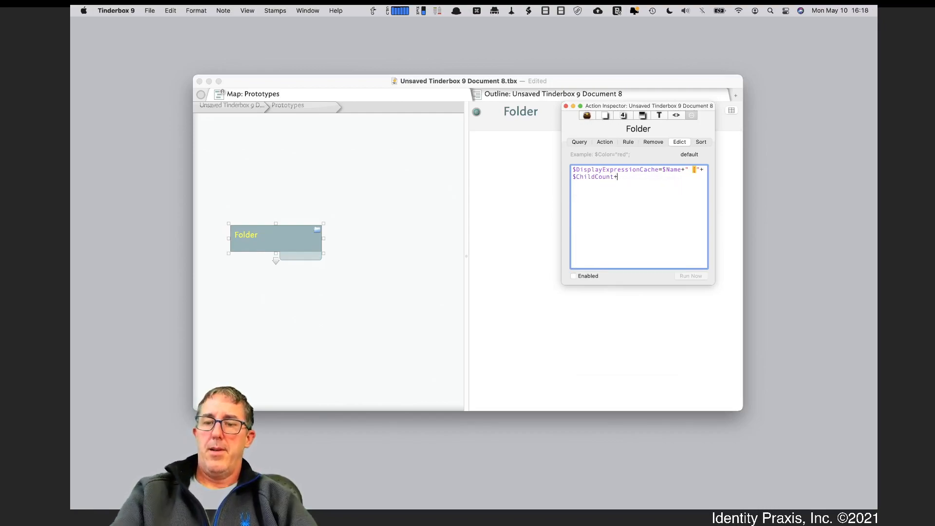
text(+"]";)
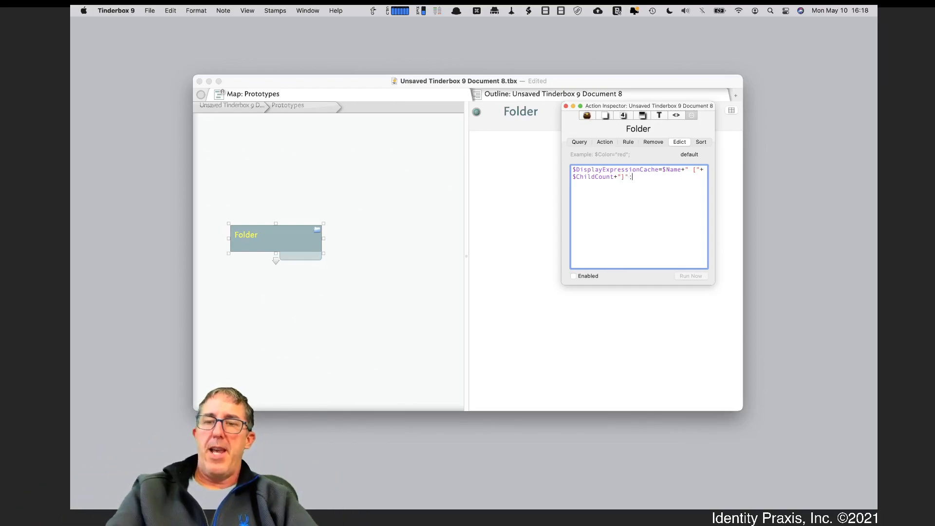
Review the full edict expression, including its DisplayExpressionCache and $Name references
key(super+a)
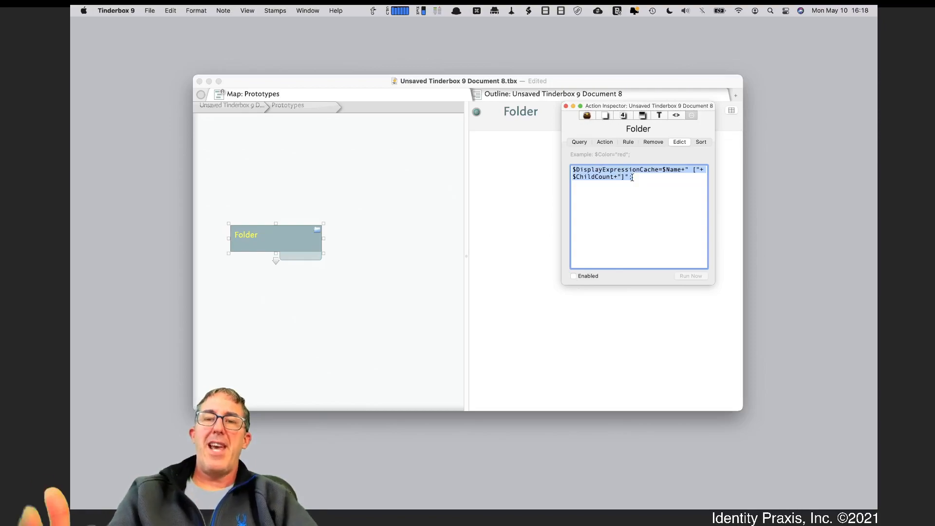
click(643, 203)
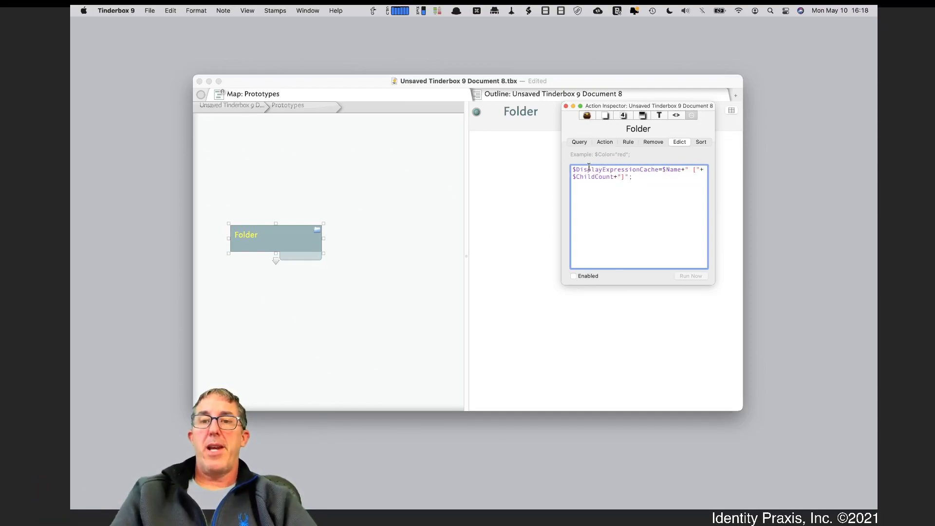
drag(576, 169, 656, 170)
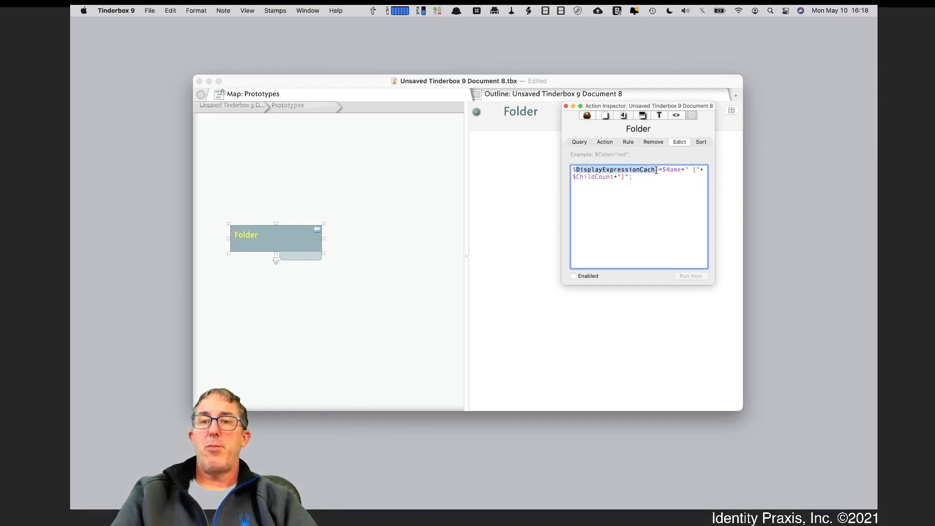
drag(662, 169, 681, 170)
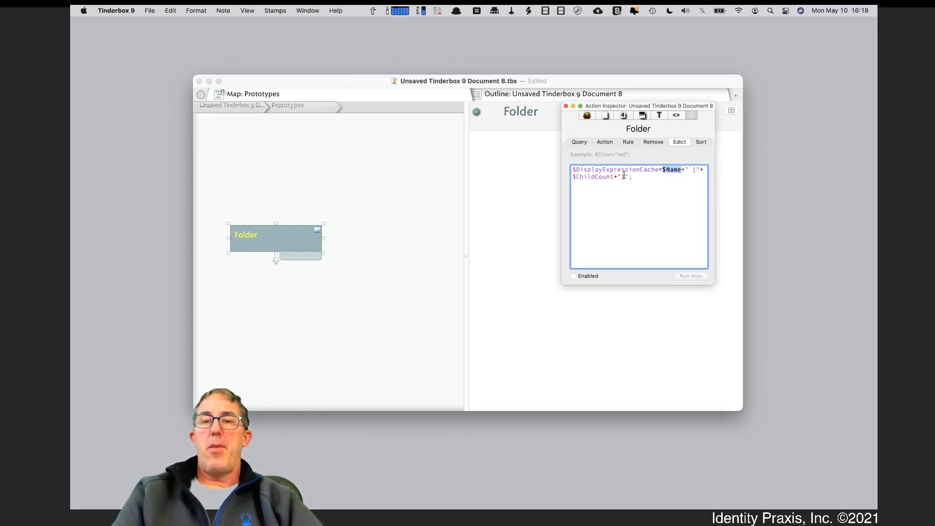
Return to the document's top-level map, select Parent container, and enlarge it
click(253, 107)
click(253, 107)
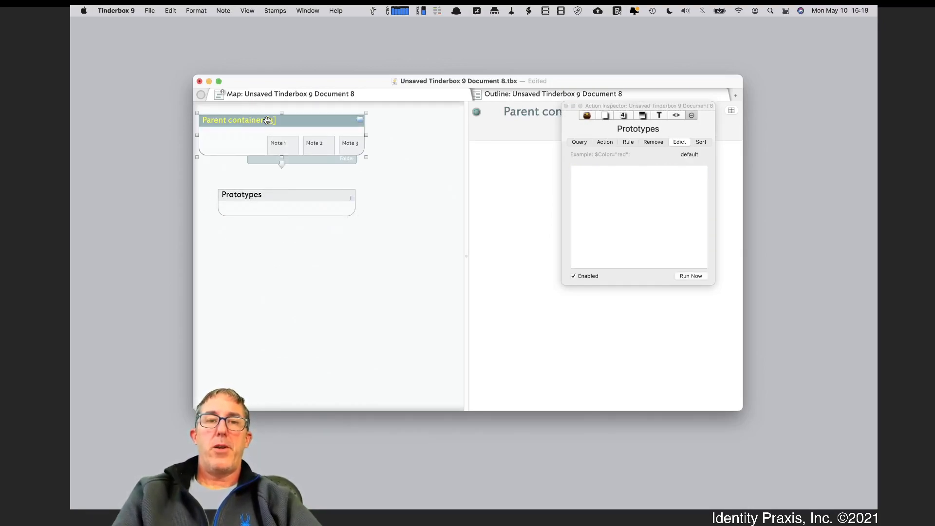
click(266, 119)
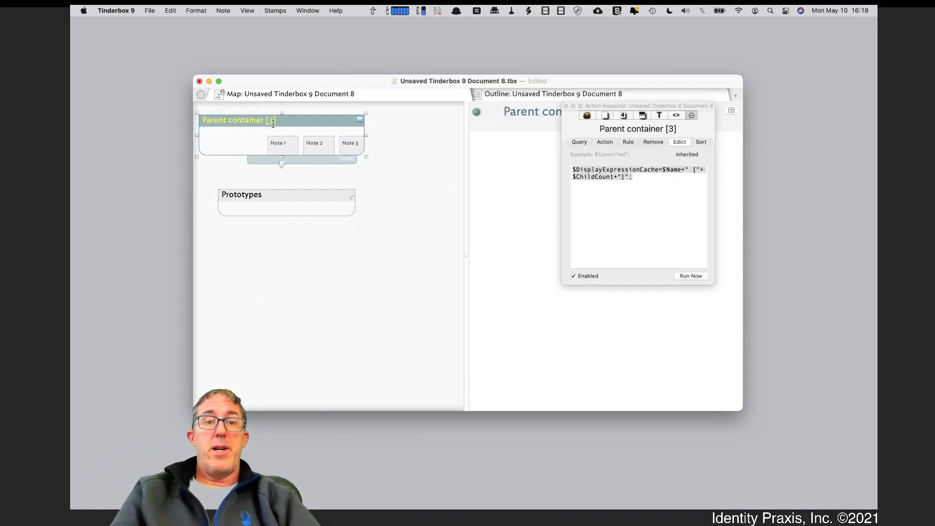
drag(365, 157, 418, 173)
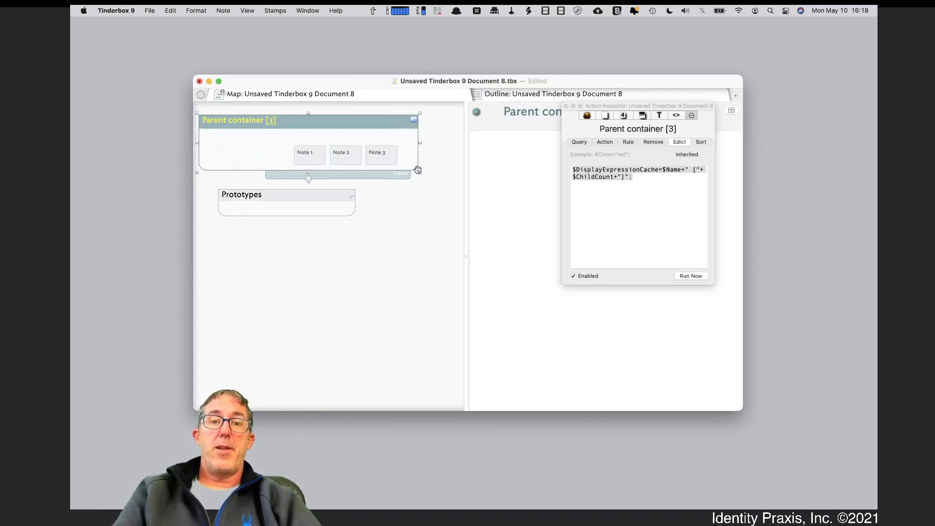
Create a note named Note 4 on the top-level map and move it into Parent container
click(396, 190)
double_click(397, 191)
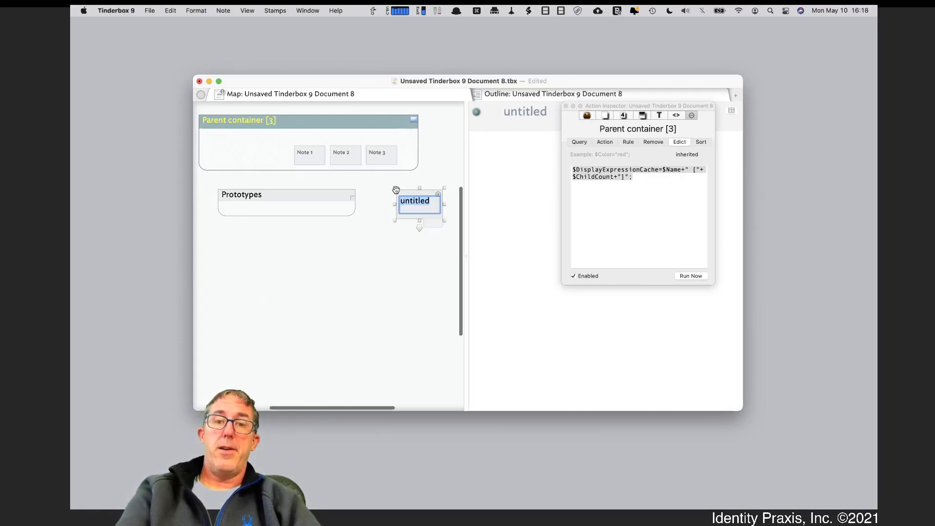
text(Note 4)
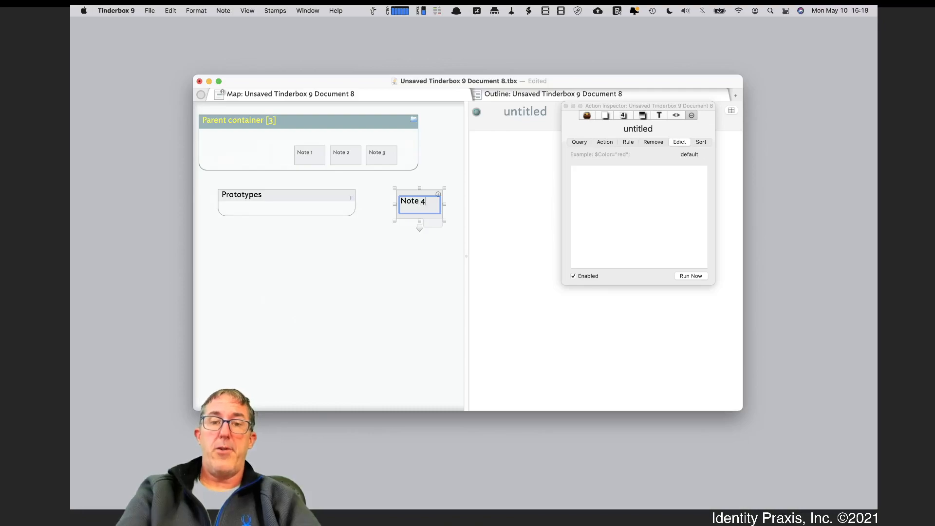
click(384, 238)
drag(430, 205, 263, 142)
click(263, 145)
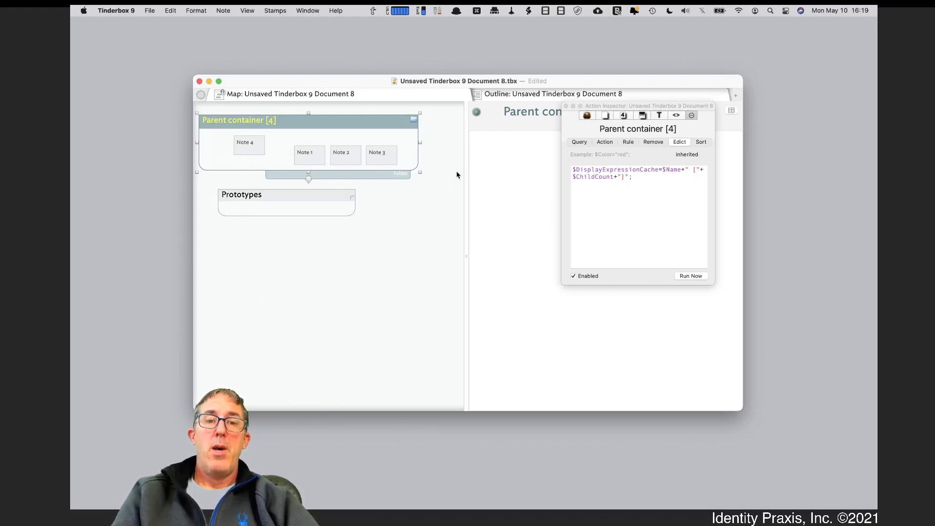
Move Prototypes further down the map, and order it after Parent container in an outline view of the document
drag(315, 195, 312, 254)
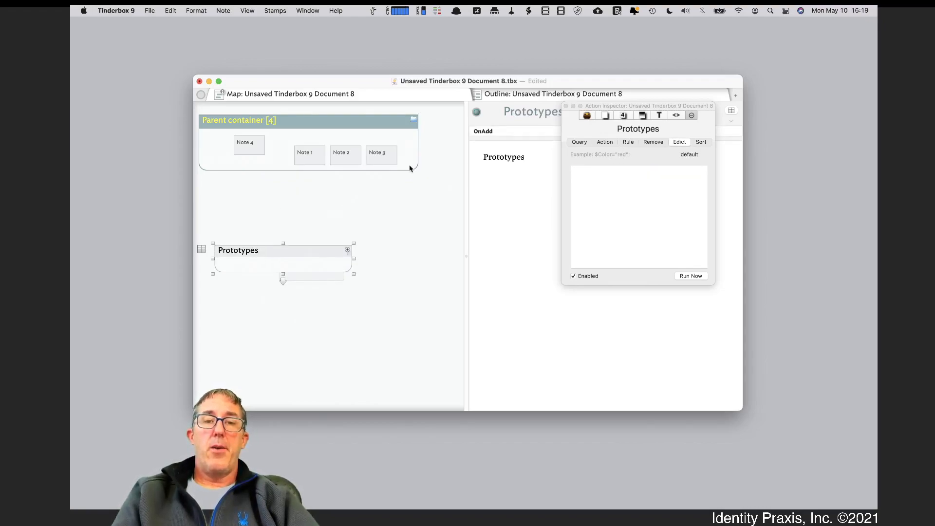
click(508, 99)
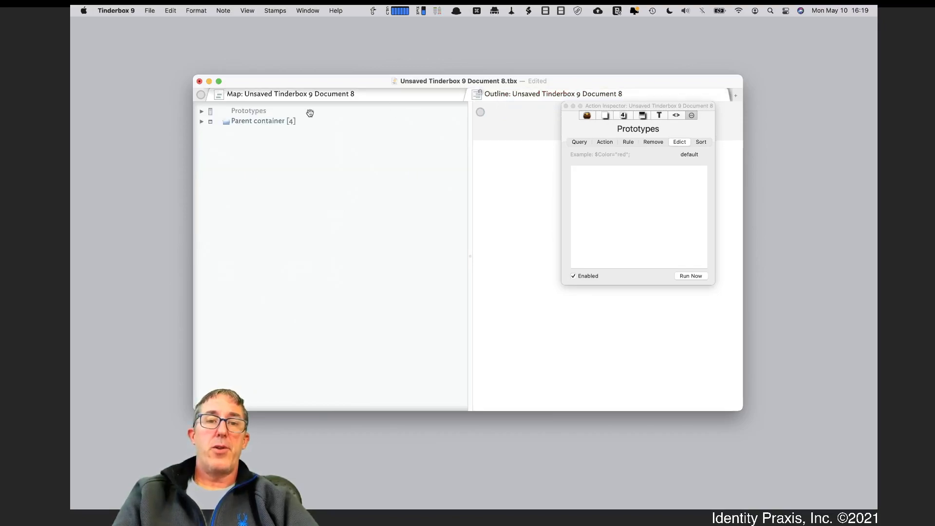
click(249, 123)
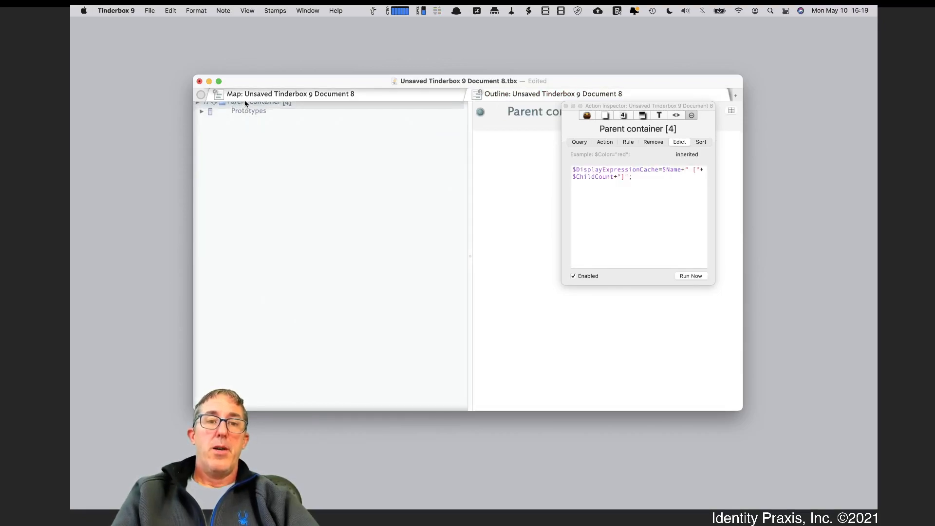
click(242, 112)
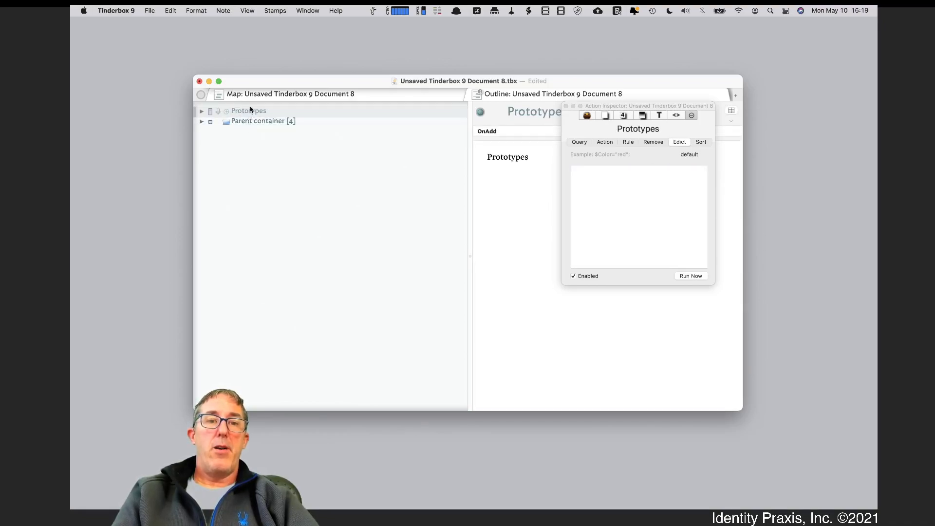
drag(266, 112, 269, 123)
click(250, 112)
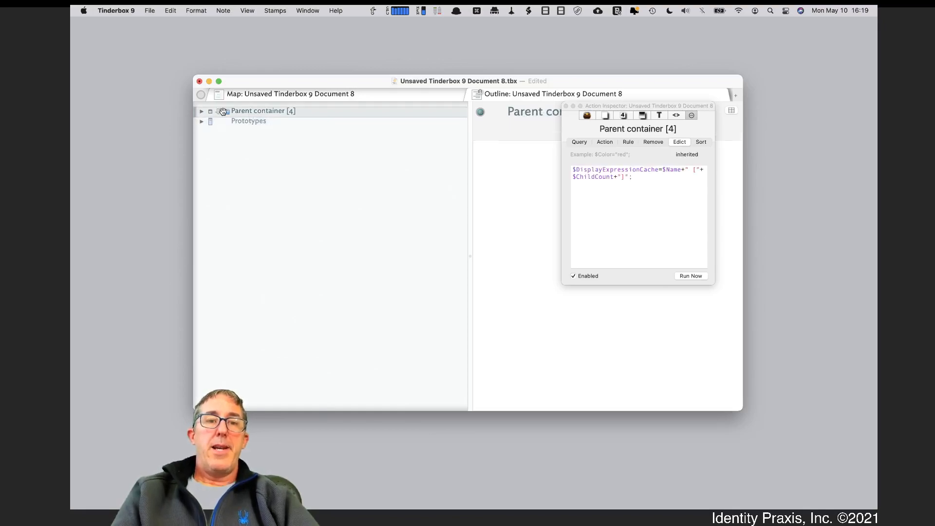
Expand Parent container in the outline and move Note 4 below Note 3
click(202, 111)
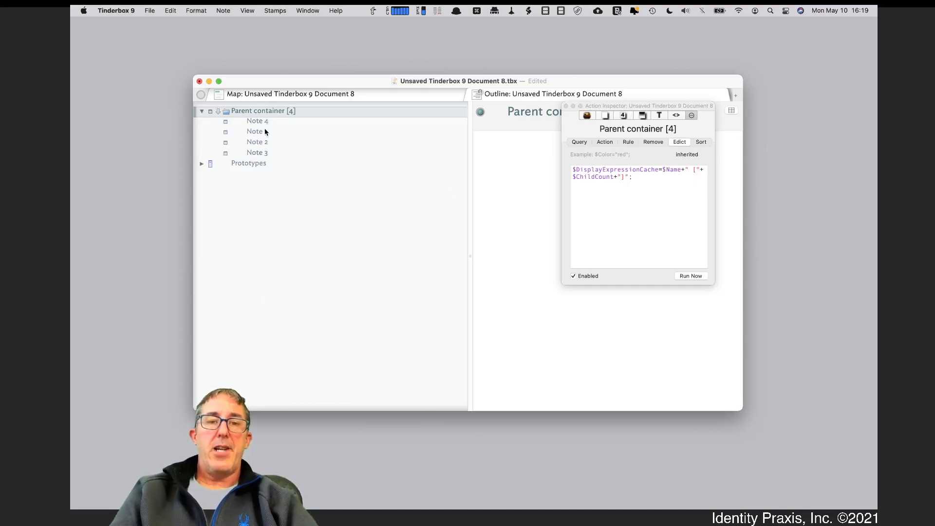
drag(265, 121, 267, 155)
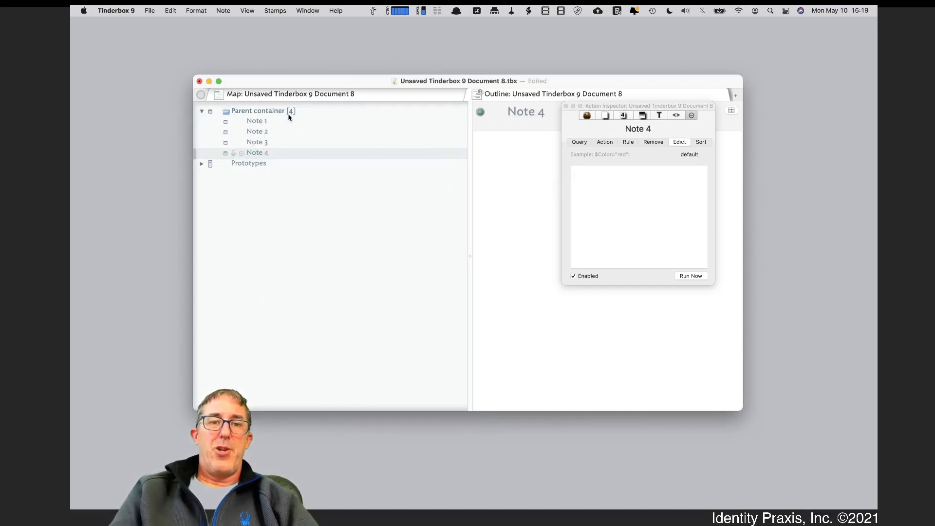
click(267, 122)
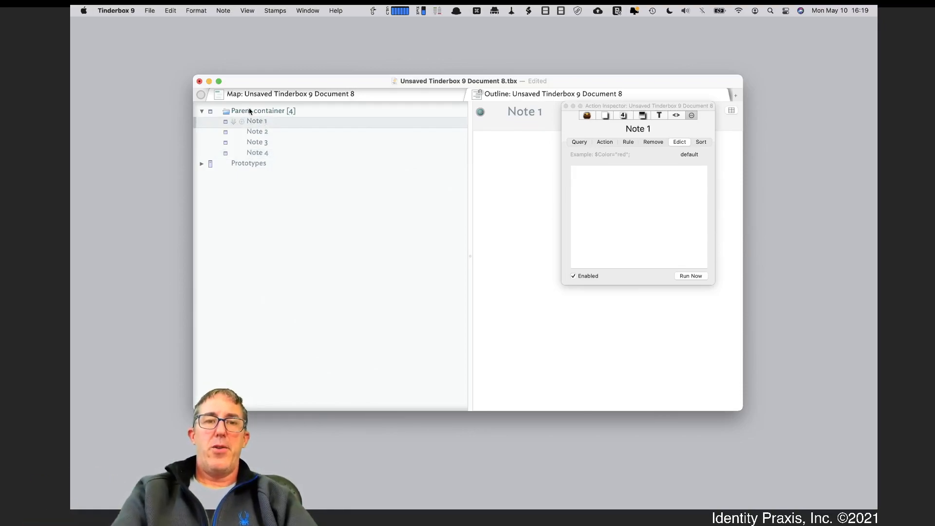
Create a note named Child container 1 inside Parent container and place it above Note 1
drag(249, 111, 249, 108)
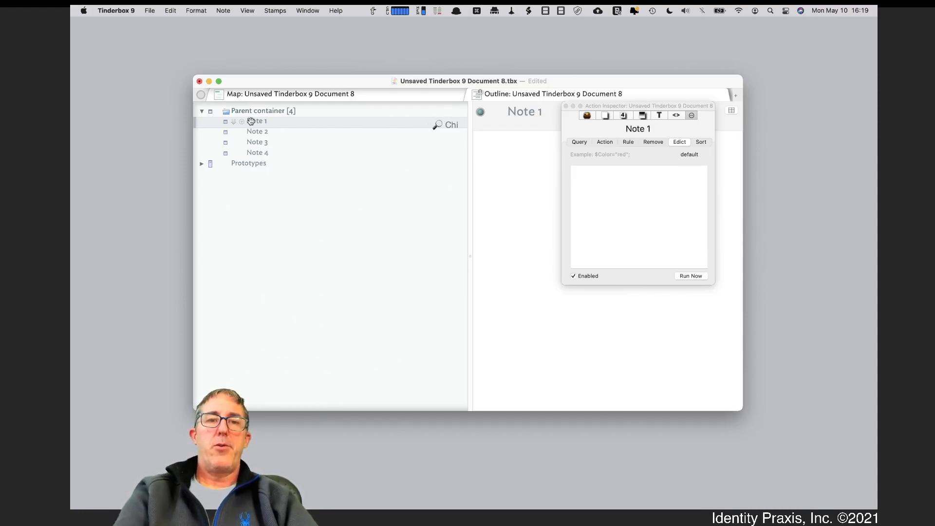
key(Return)
text(ild)
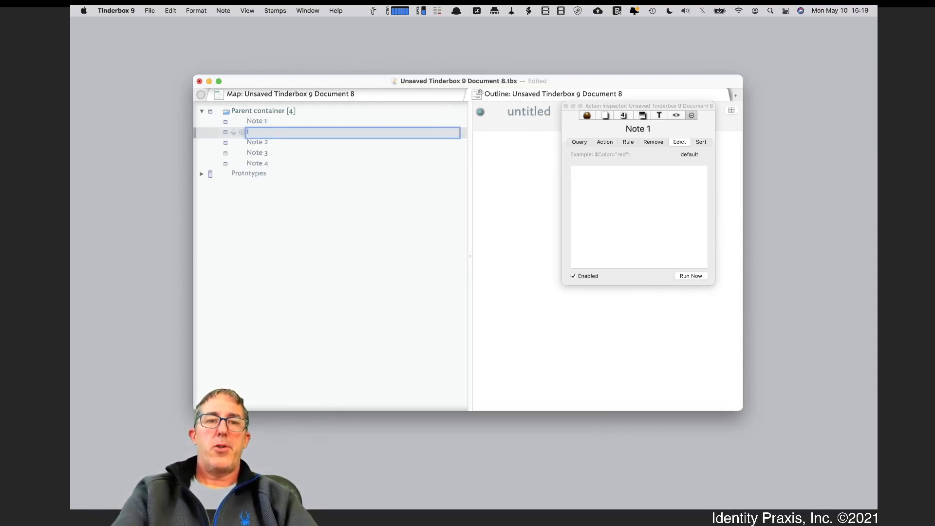
key(BackSpace)
key(BackSpace)
key(BackSpace)
text(Child )
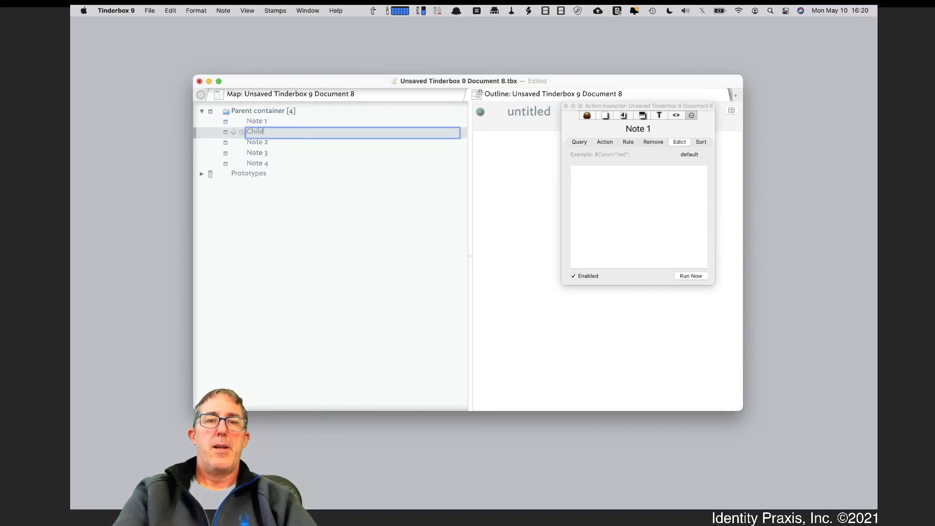
text(container )
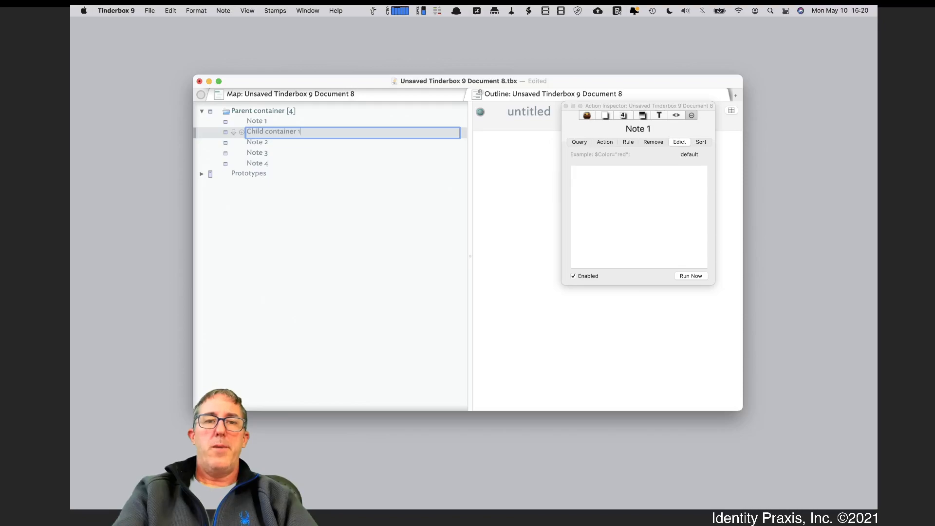
text(1)
key(Return)
drag(261, 123, 267, 135)
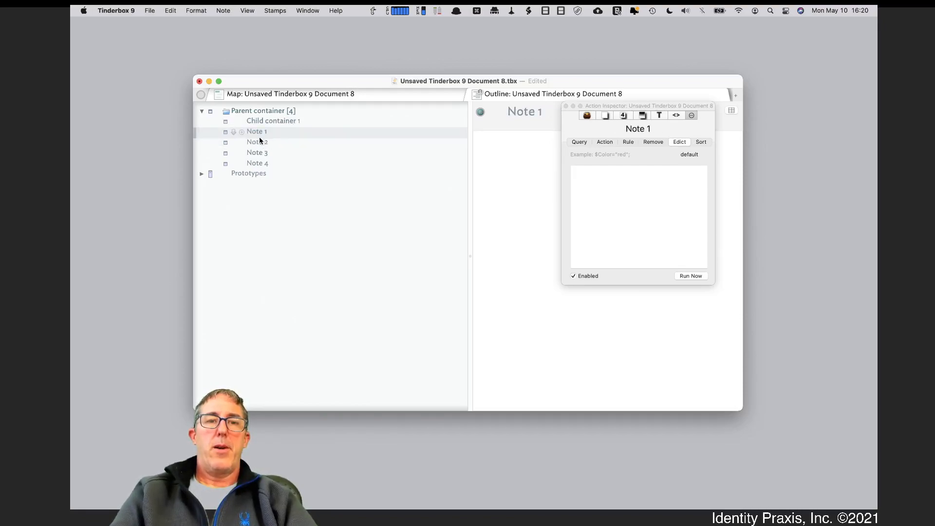
Nest Note 1 and Note 2 inside Child container 1
click(261, 141)
click(262, 132)
key(Tab)
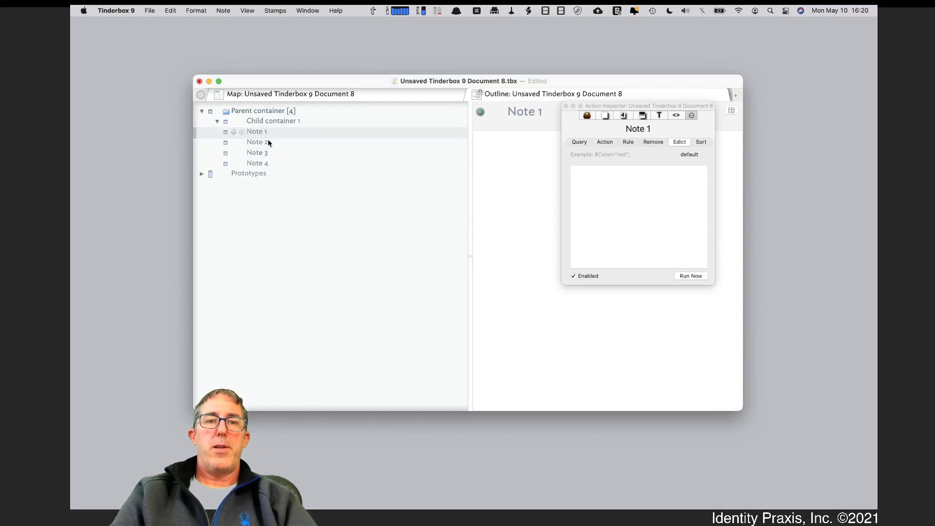
click(267, 140)
key(Tab)
Add a sibling note named Child container 2 after Child container 1
click(271, 122)
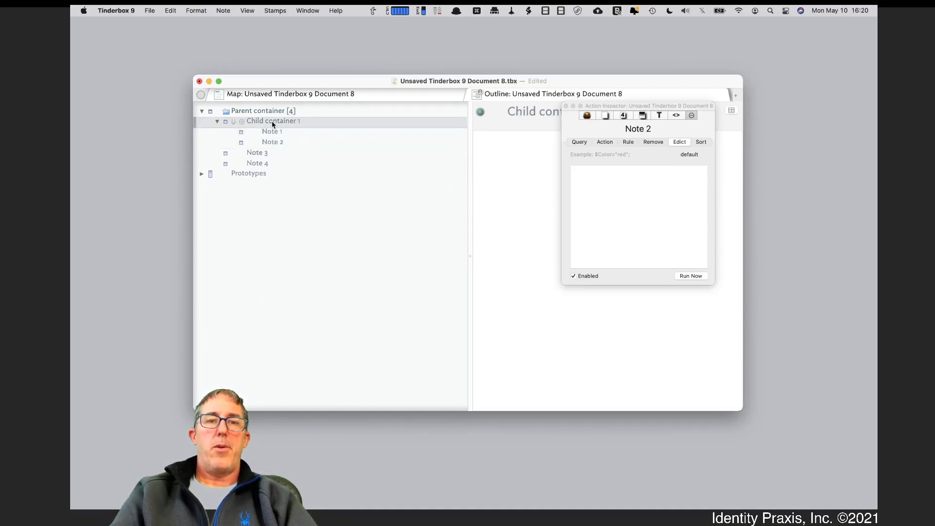
key(Return)
text(Ch)
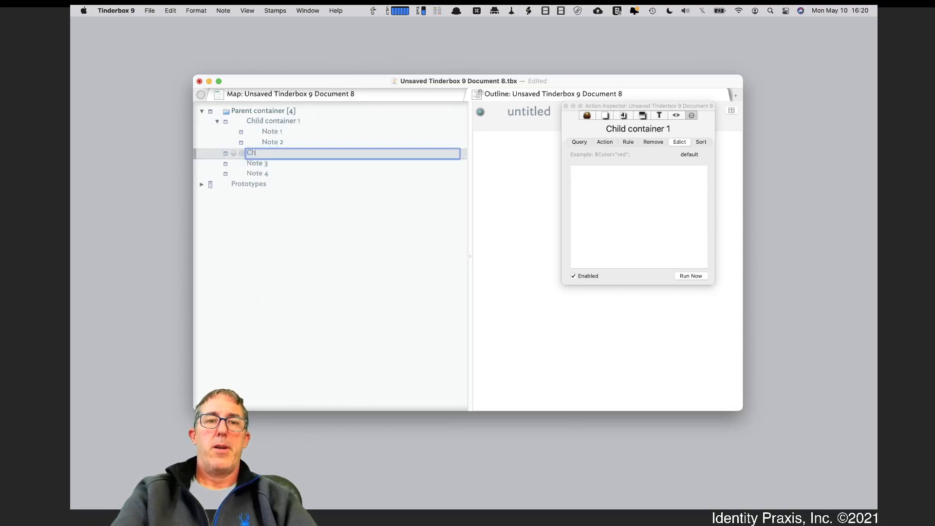
text(ild coin)
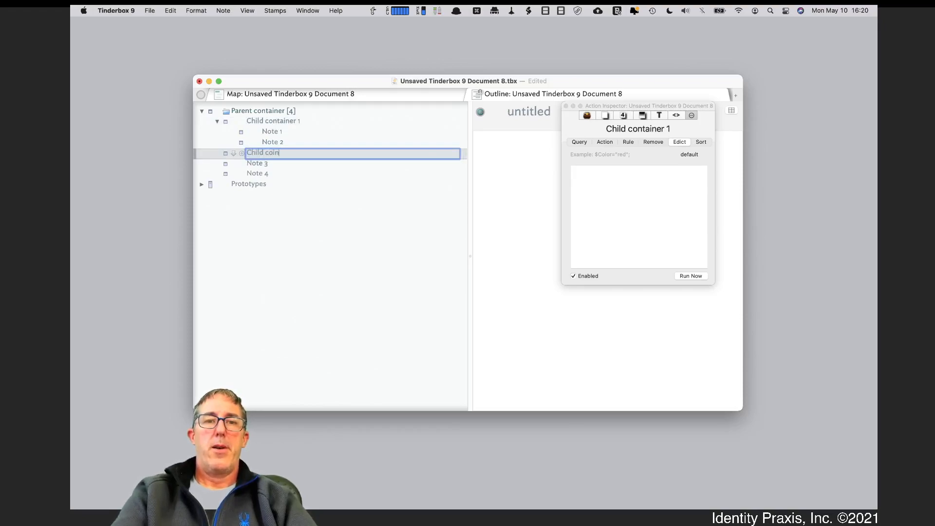
key(BackSpace)
key(BackSpace)
text(ntainer 2)
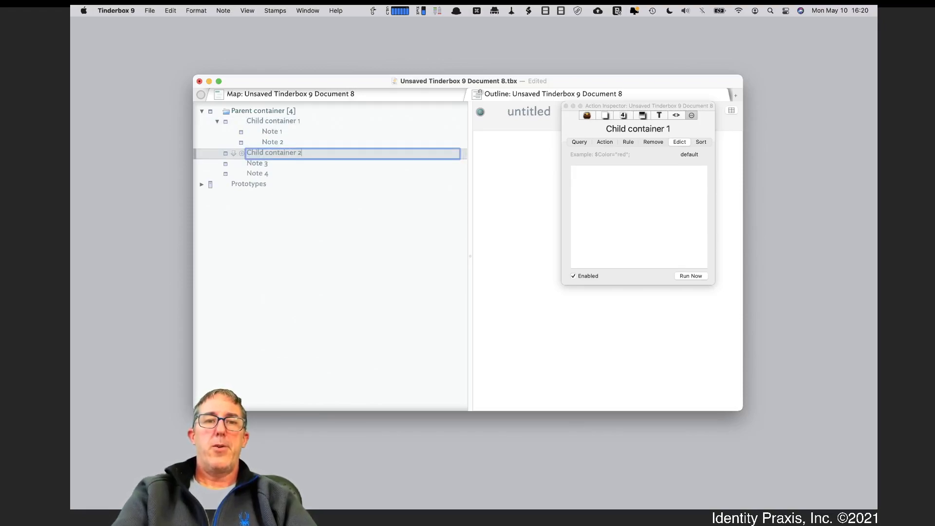
key(Return)
Nest Note 3 and Note 4 inside Child container 2
click(273, 165)
key(Tab)
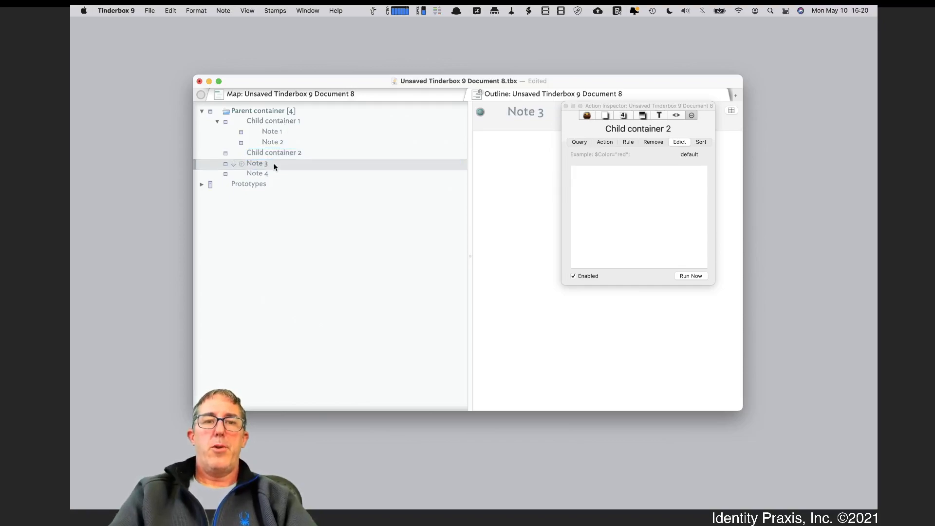
click(271, 173)
key(Tab)
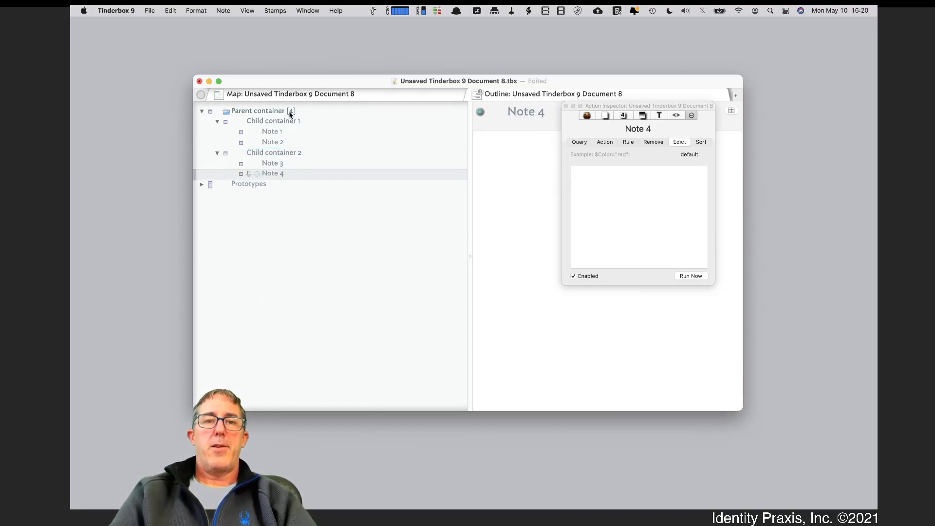
Check Parent container's child count, and collapse and re-expand both child containers to review the hierarchy
click(290, 112)
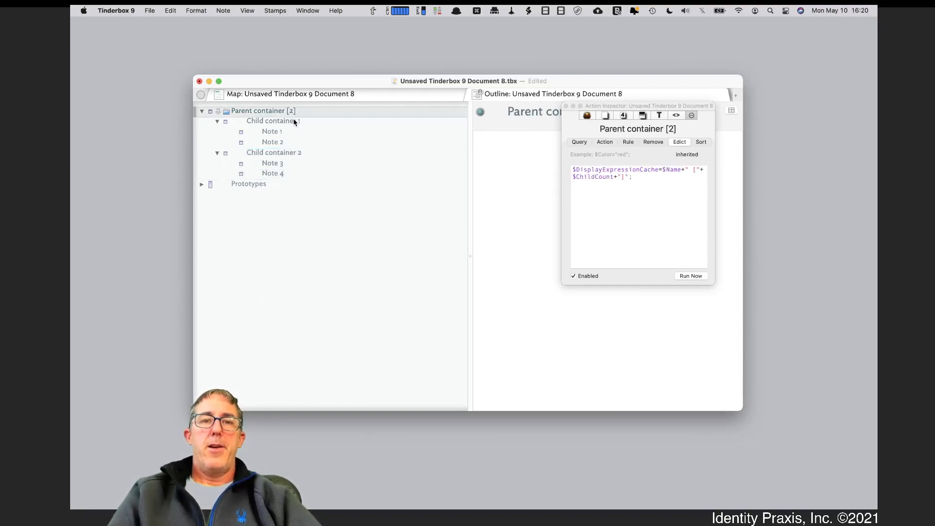
click(271, 122)
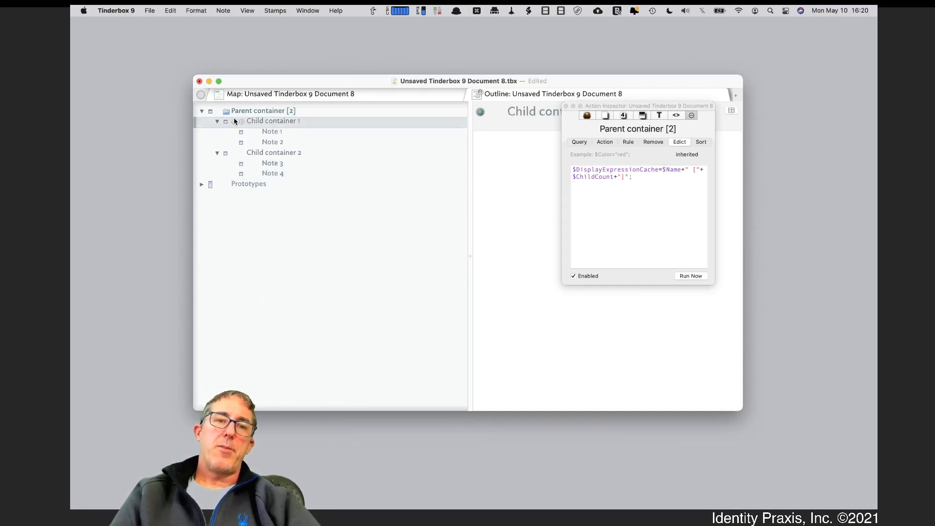
click(217, 122)
click(218, 132)
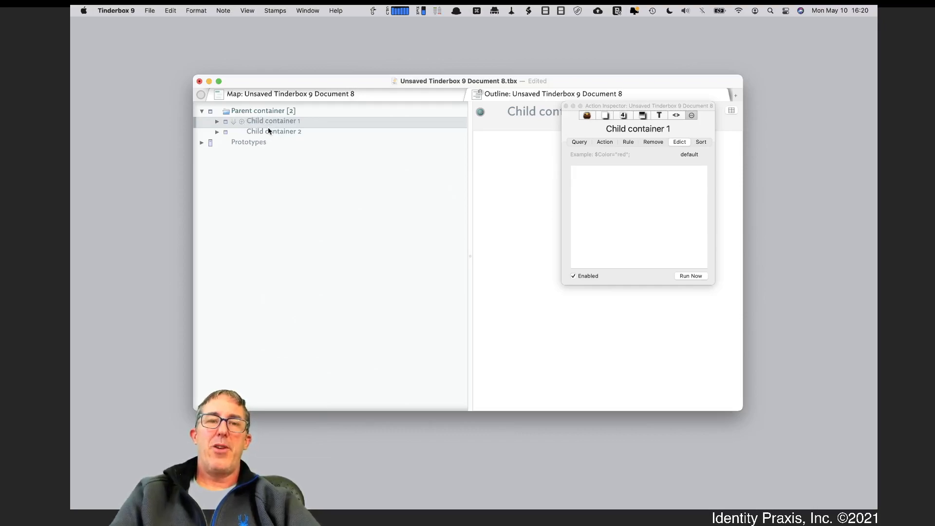
click(217, 132)
click(218, 121)
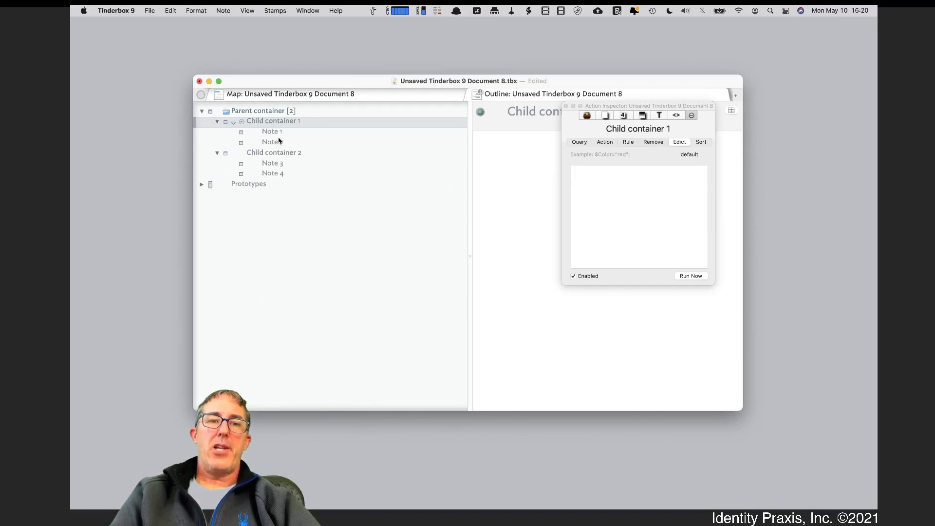
Assign the Folder prototype to Child container 2 and Child container 1
click(224, 154)
click(229, 175)
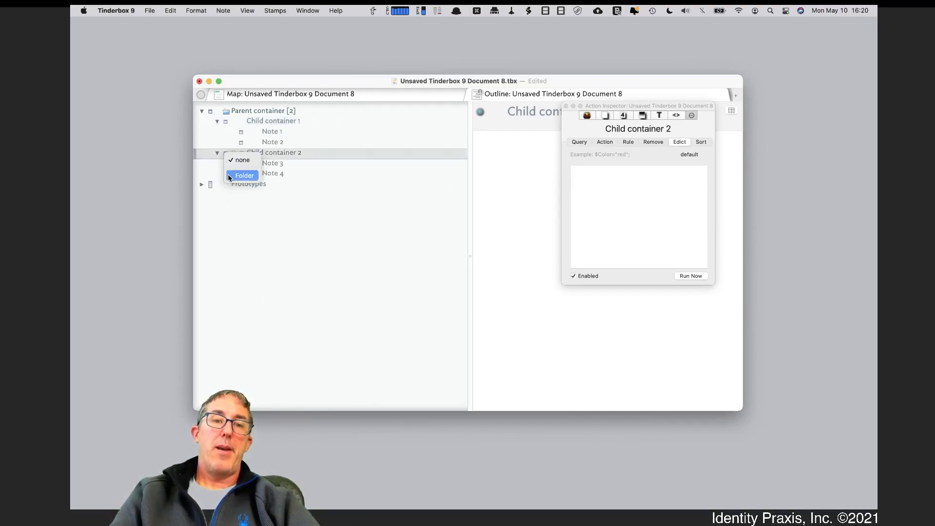
click(225, 121)
click(232, 141)
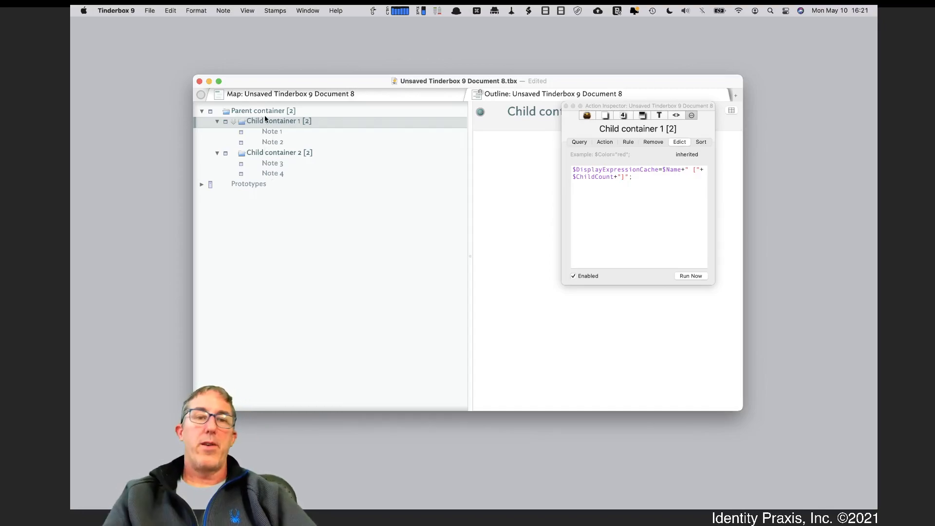
Expand Prototypes and open the Folder note's edict for editing
drag(633, 178, 464, 176)
click(201, 185)
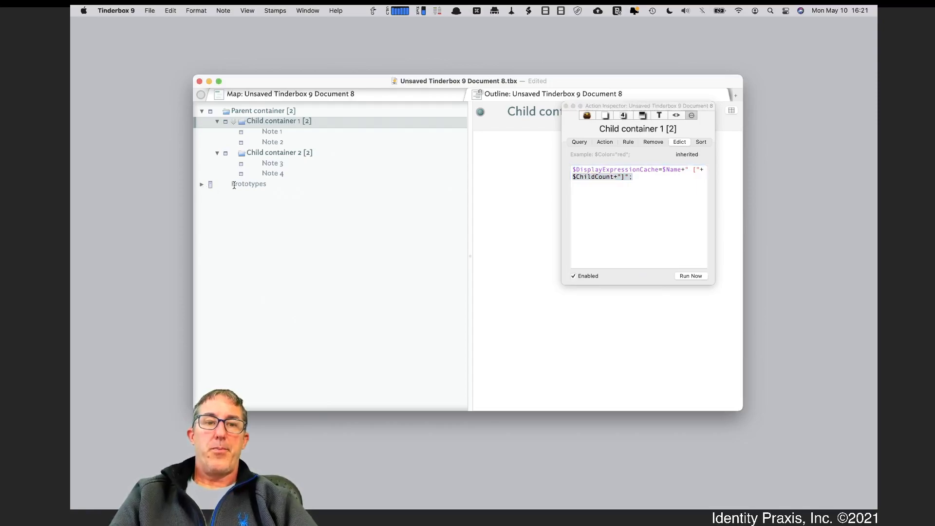
click(203, 187)
click(235, 195)
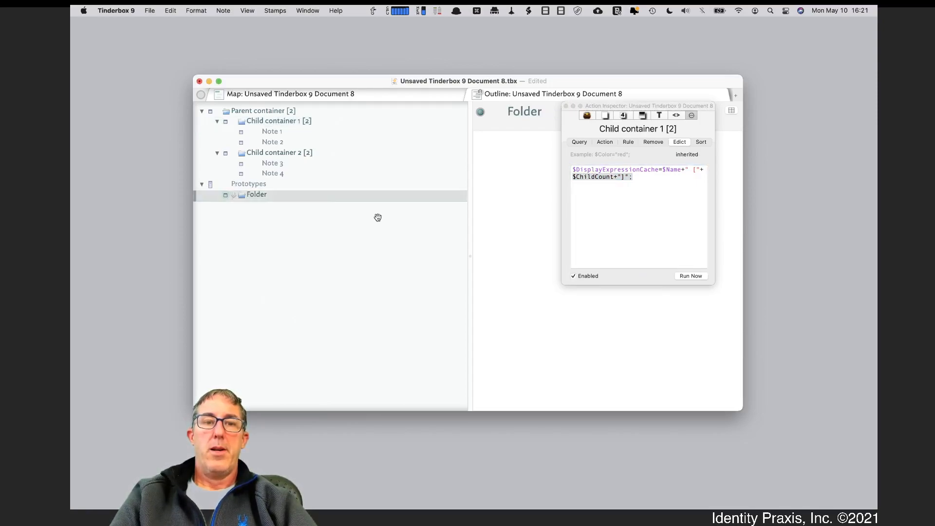
click(663, 187)
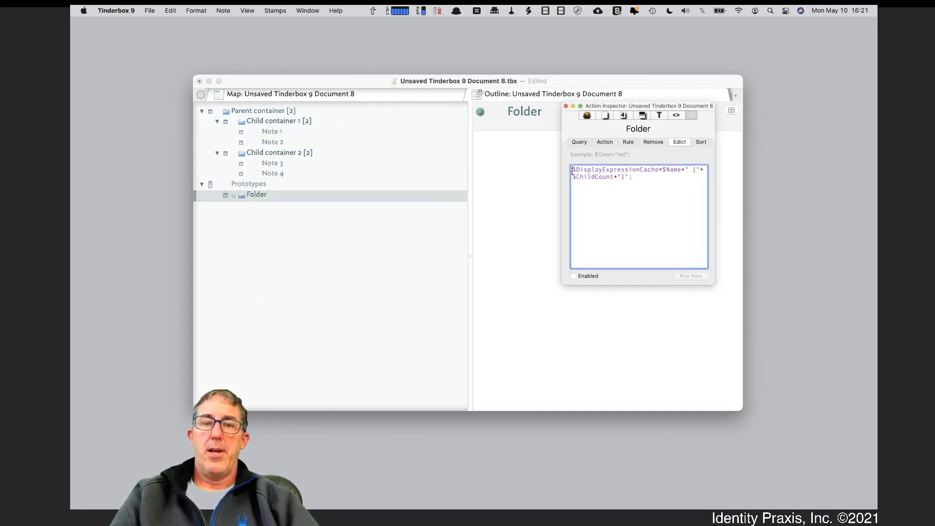
In Parent container's edict, add a line above the display expression that starts with $MyNumber=collect_if(
key(super+Up)
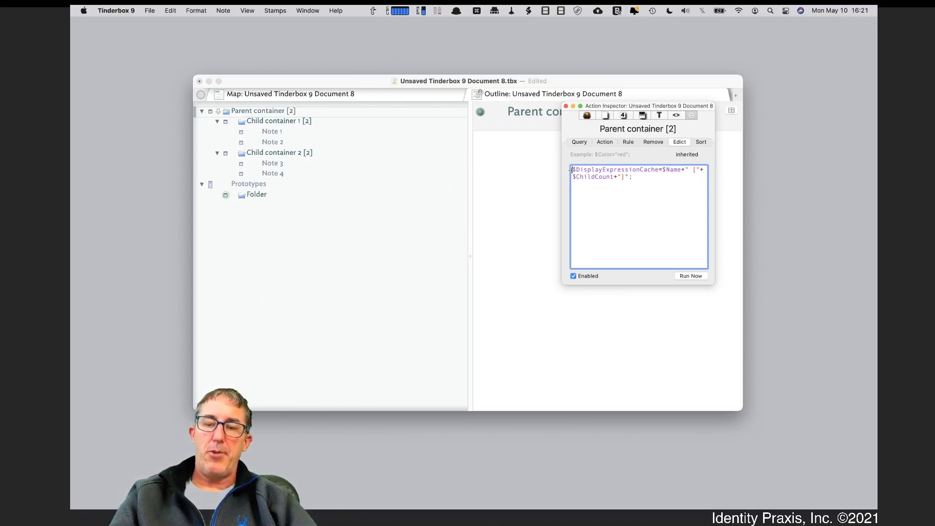
key(Return)
key(Return)
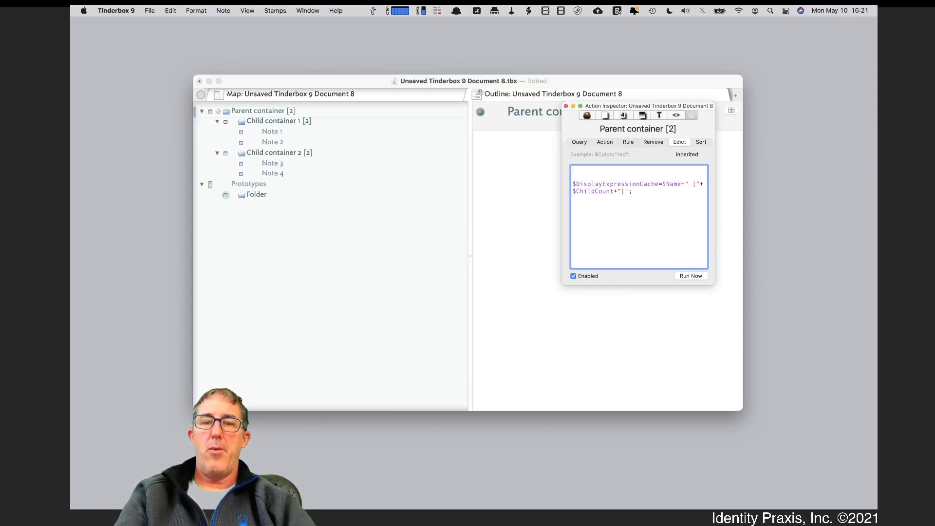
text($MyNumber)
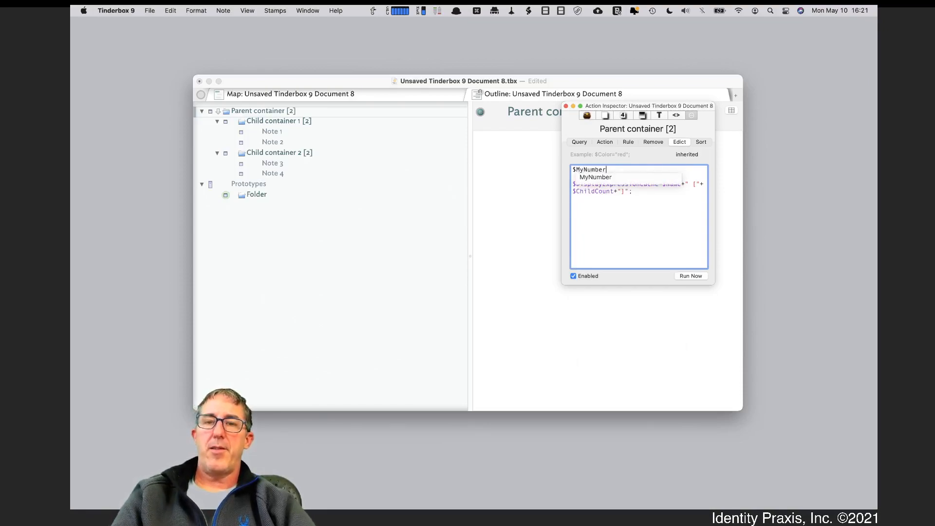
text(=)
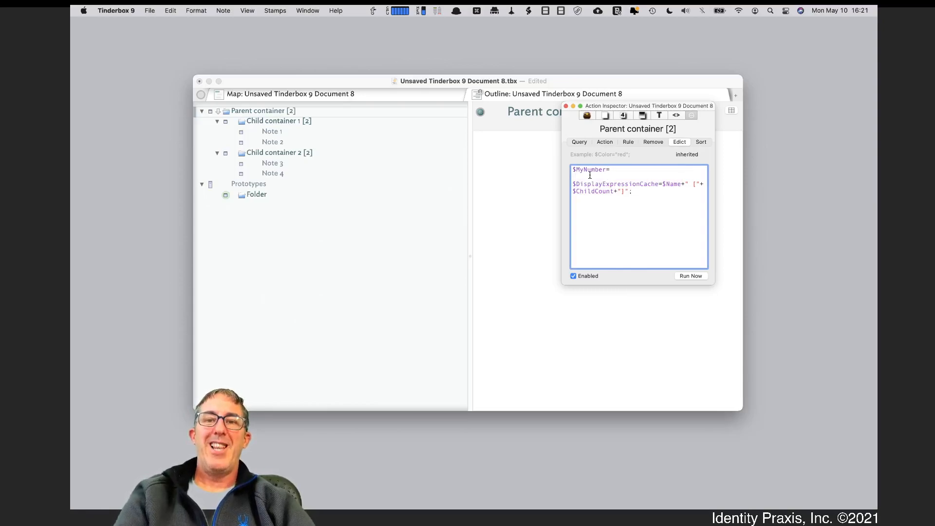
text(c)
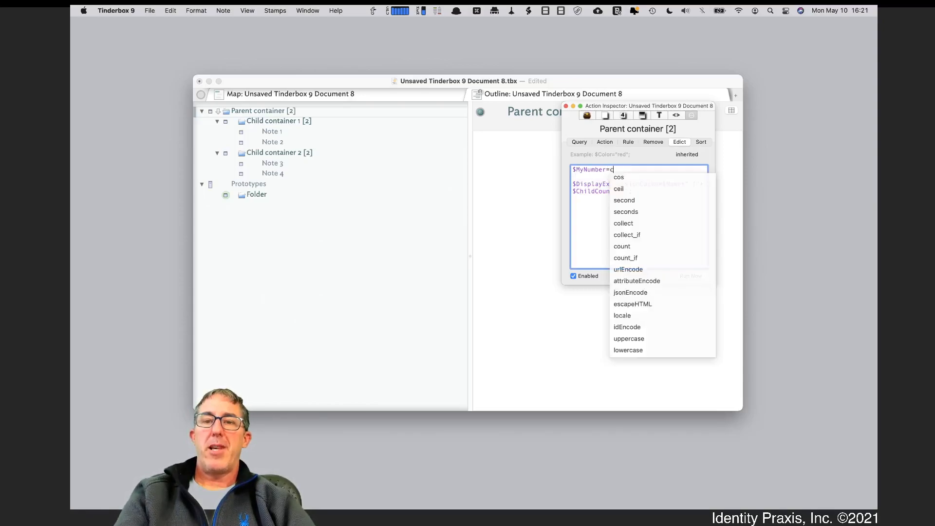
text(olle)
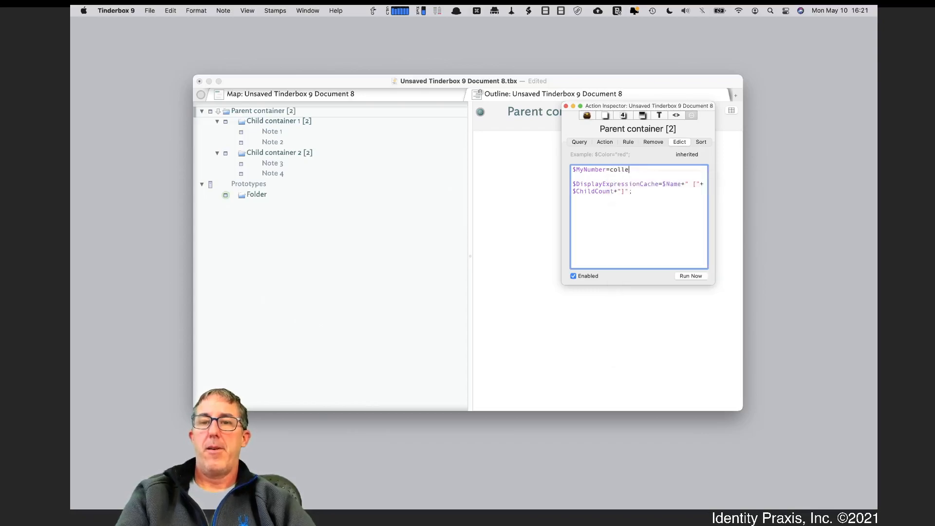
text(ct_if)
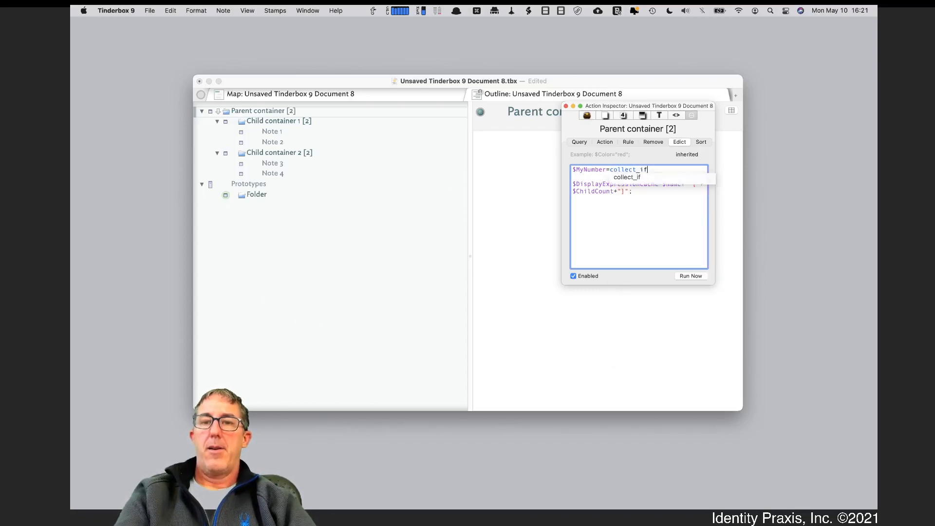
text(()
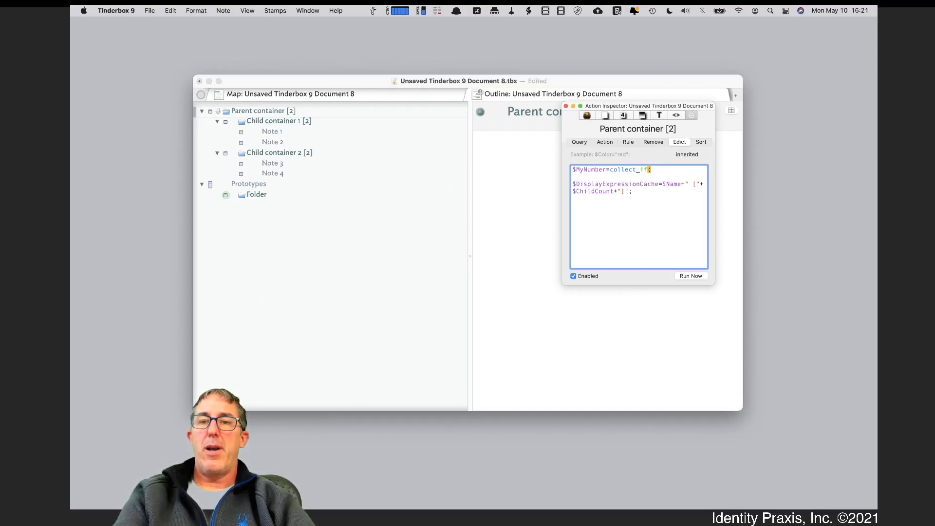
Fill in the collect_if arguments with descendants, the condition $Prototype!="Folder" and $Name, and close the parenthesis
text(des)
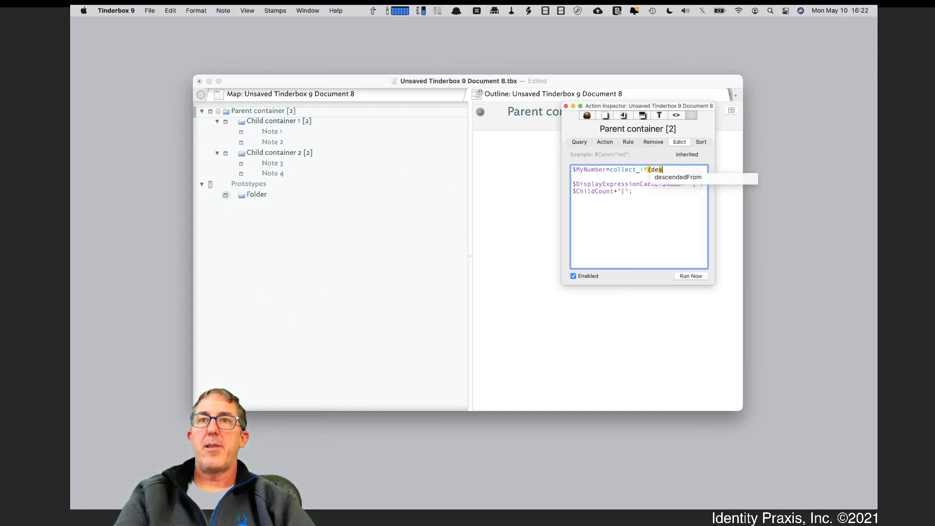
text(cen)
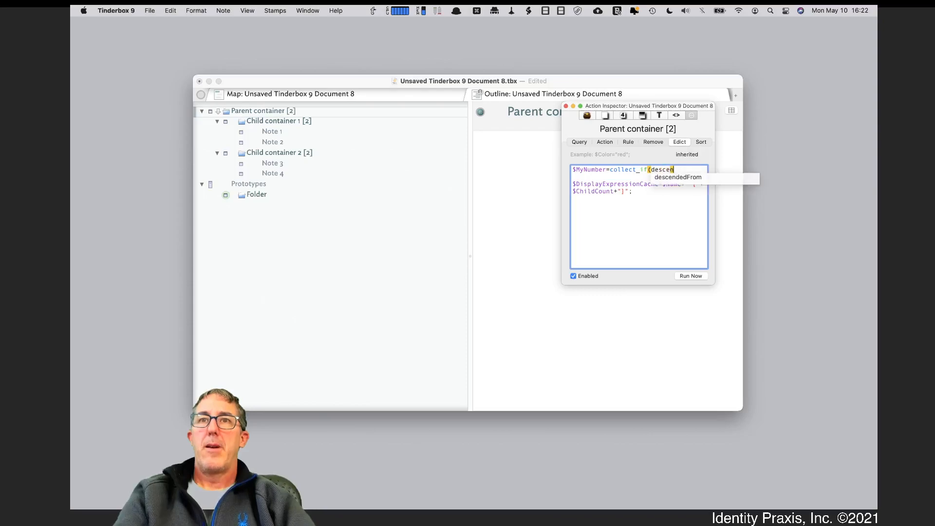
text(dants,$)
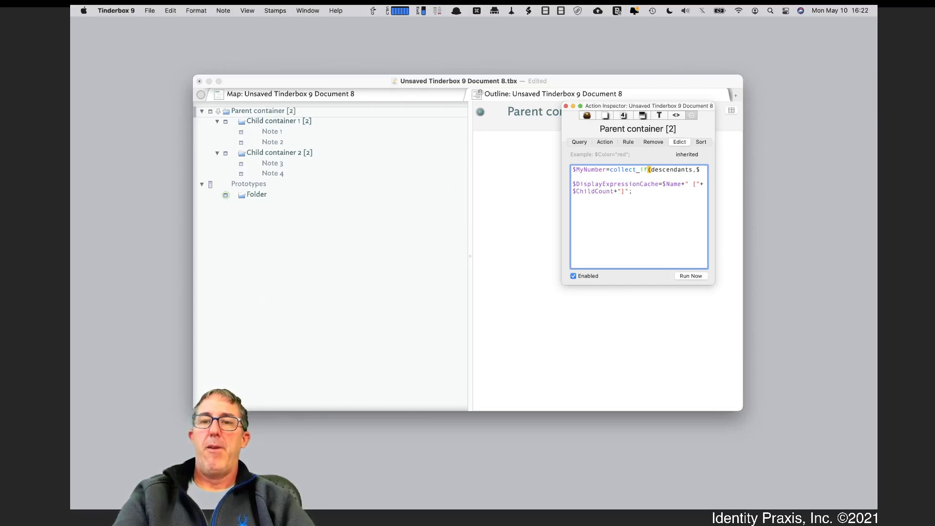
text(Prot)
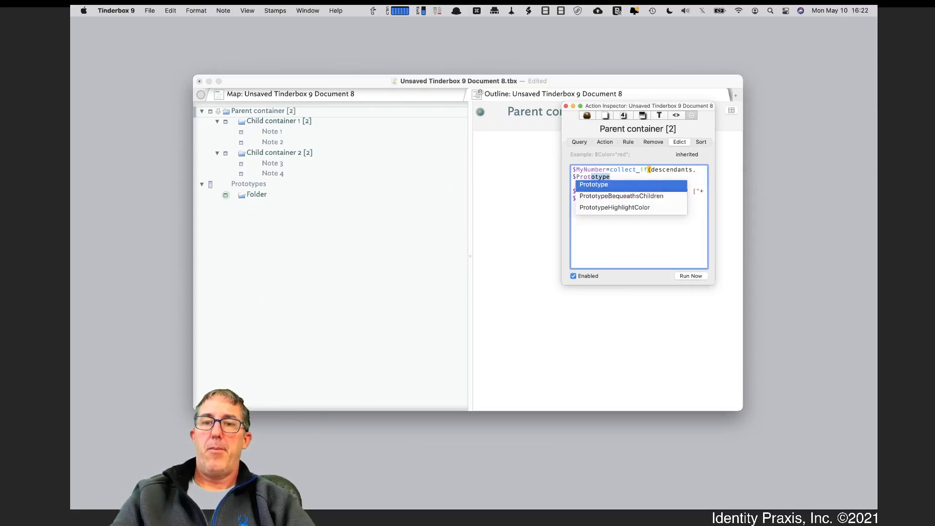
key(Return)
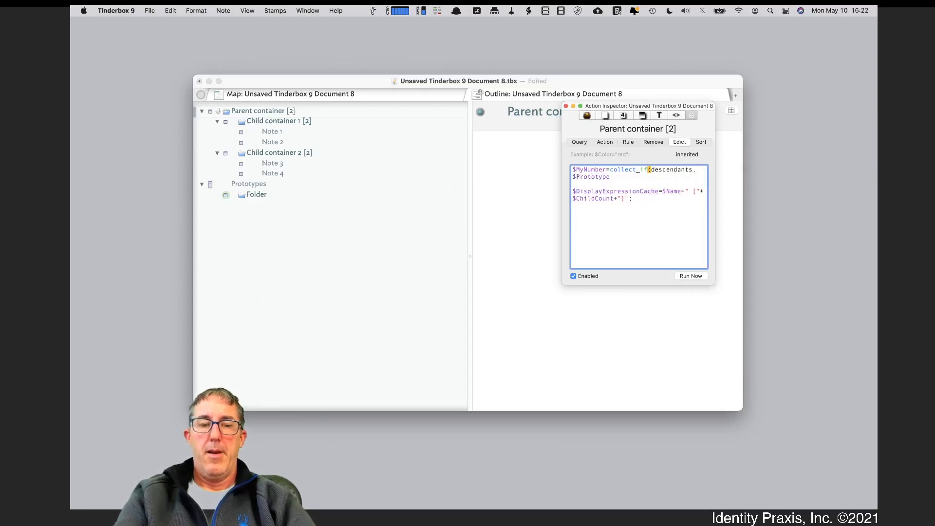
text(!=)
key(BackSpace)
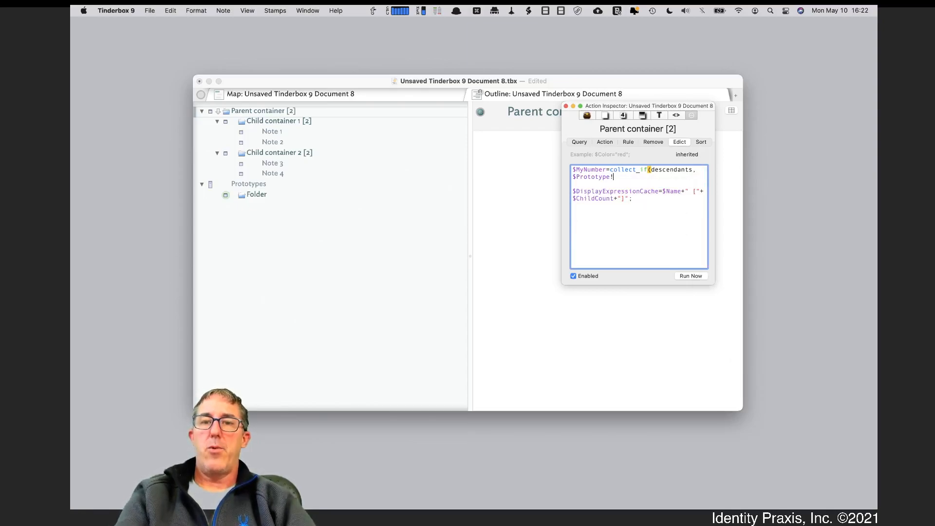
text(="pFolder)
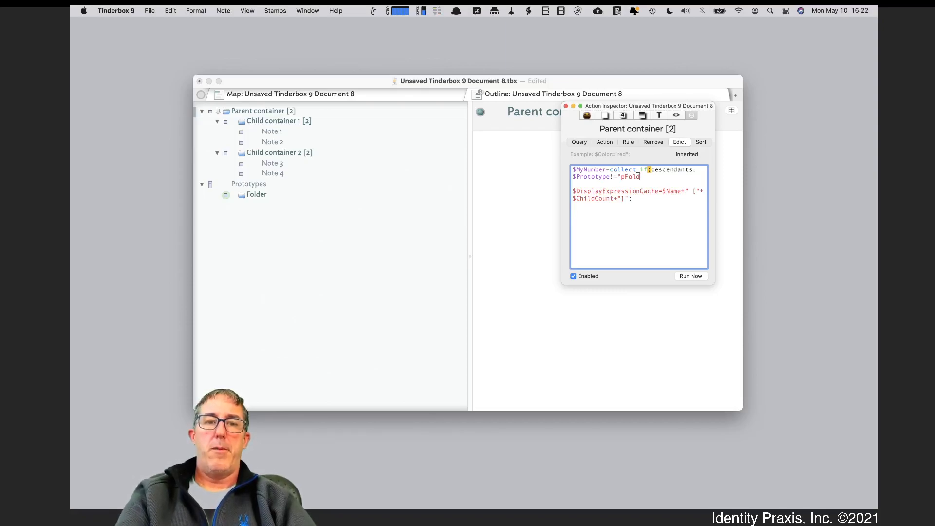
key(BackSpace)
key(BackSpace)
key(BackSpace)
key(BackSpace)
key(BackSpace)
key(BackSpace)
key(BackSpace)
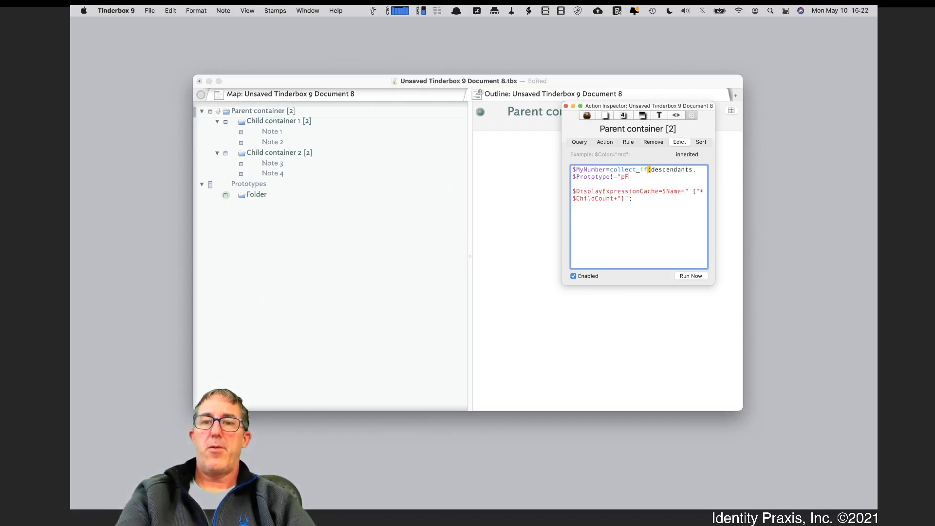
text(Folder)
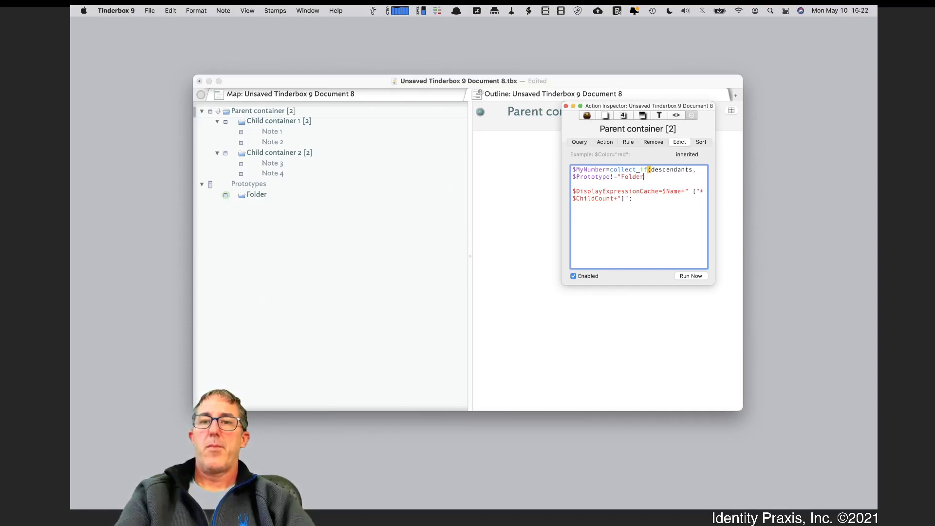
text(",$Name))
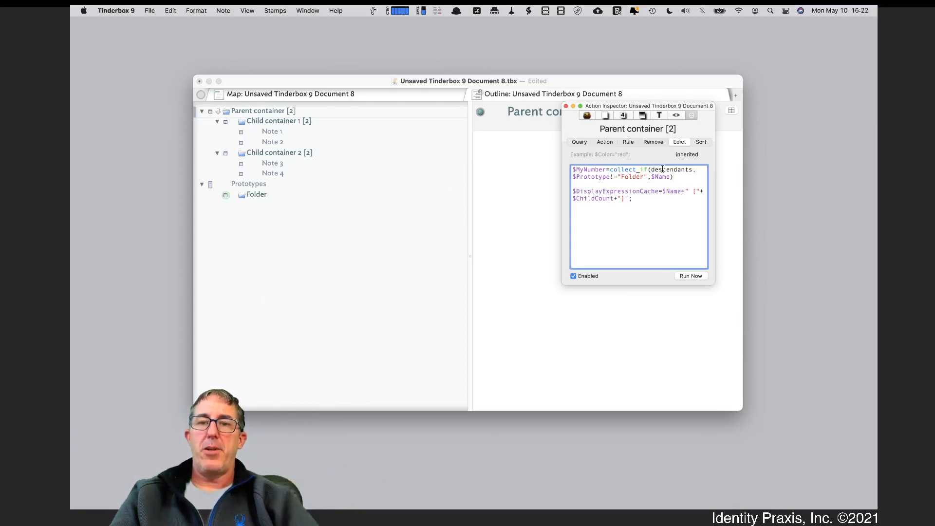
Complete the $MyNumber statement with .count; and remove the blank line beneath it
click(611, 178)
text(!)
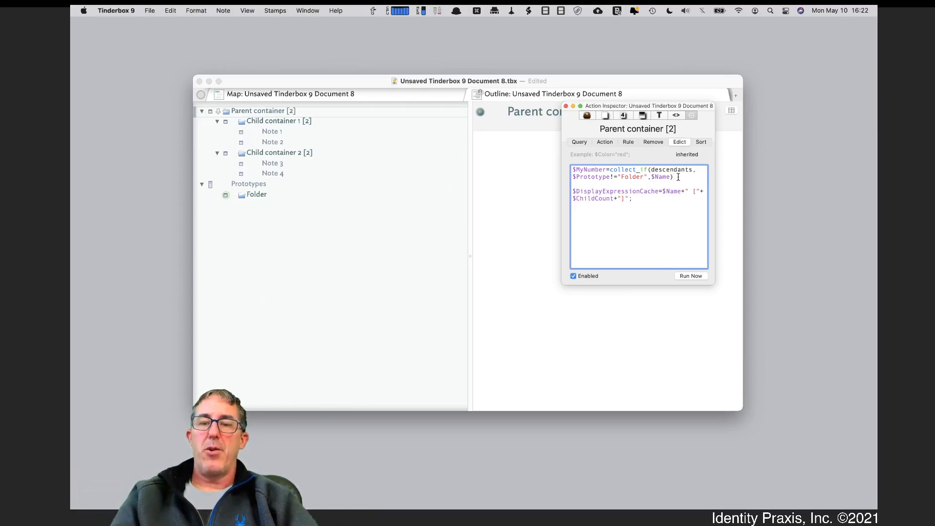
text(co)
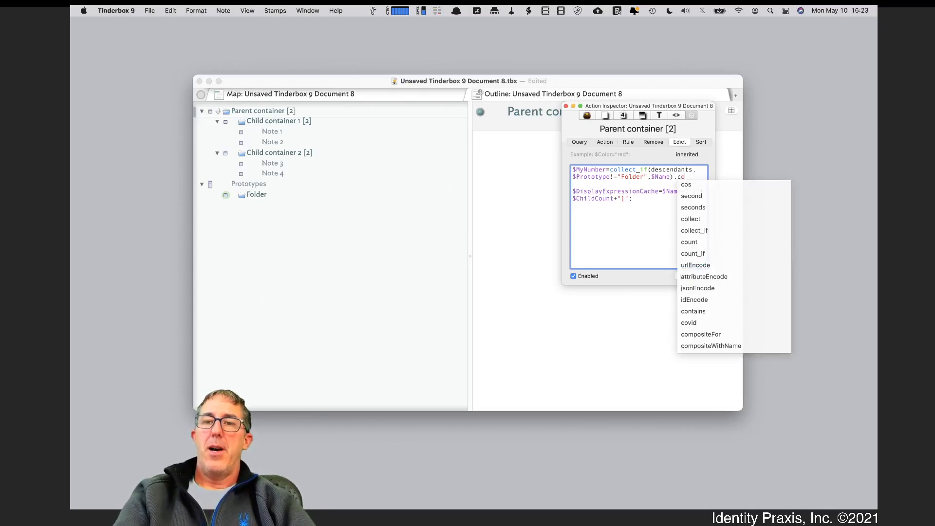
text(unt)
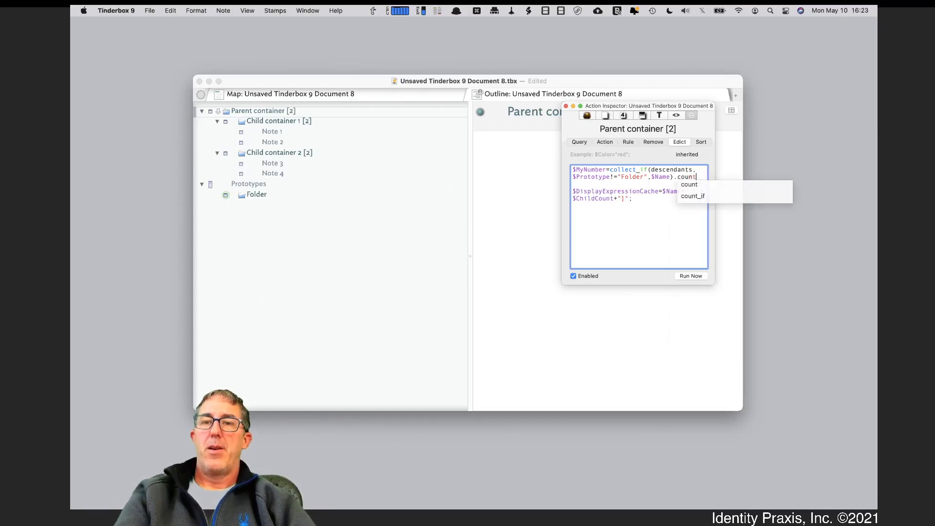
key(Return)
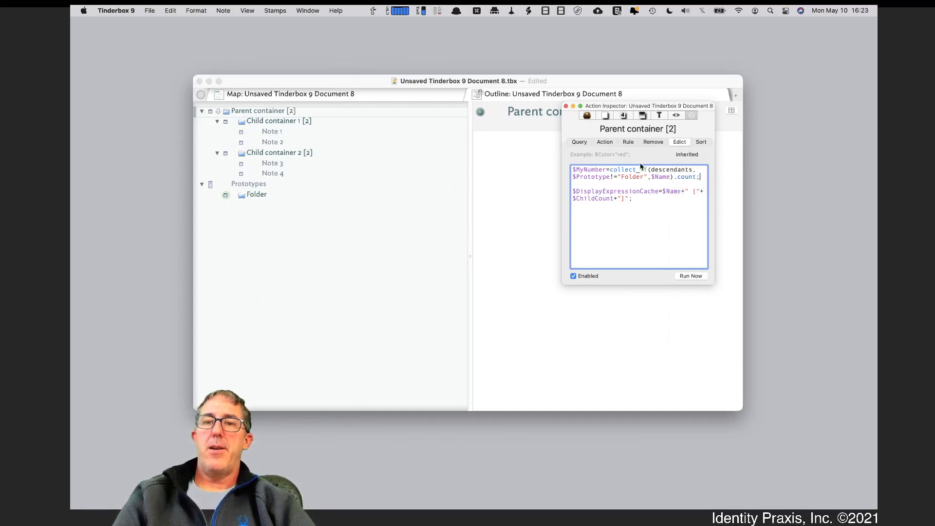
key(BackSpace)
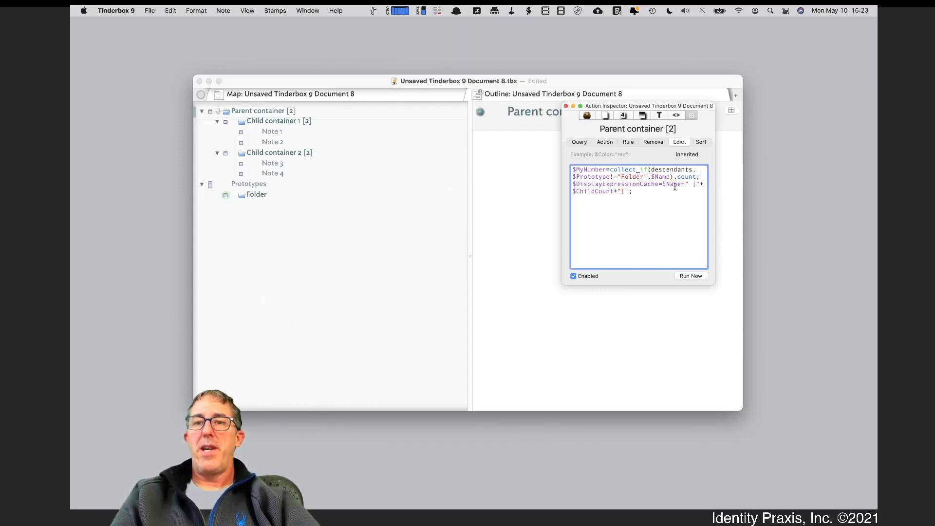
Replace $ChildCount with $MyNumber in the edict's $DisplayExpressionCache statement
click(610, 190)
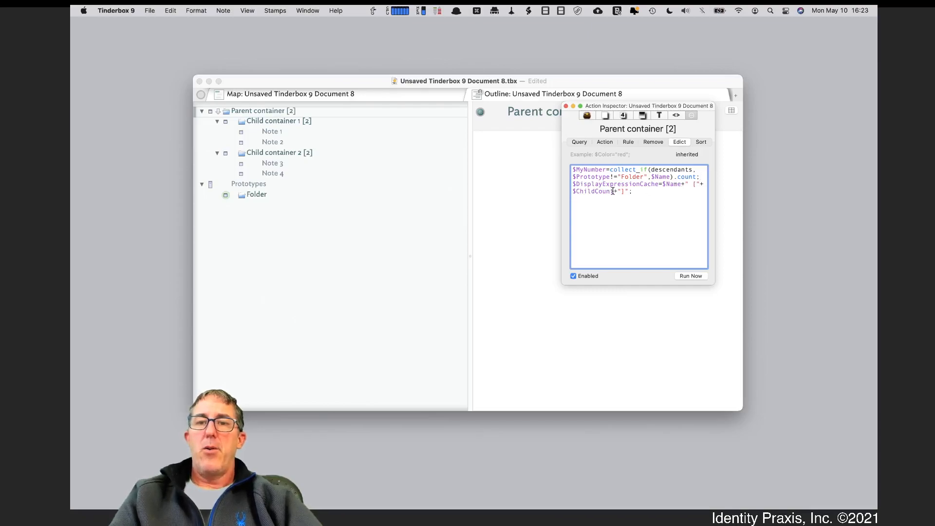
key(BackSpace)
key(BackSpace)
key(BackSpace)
key(BackSpace)
key(BackSpace)
key(BackSpace)
key(BackSpace)
key(BackSpace)
key(BackSpace)
key(BackSpace)
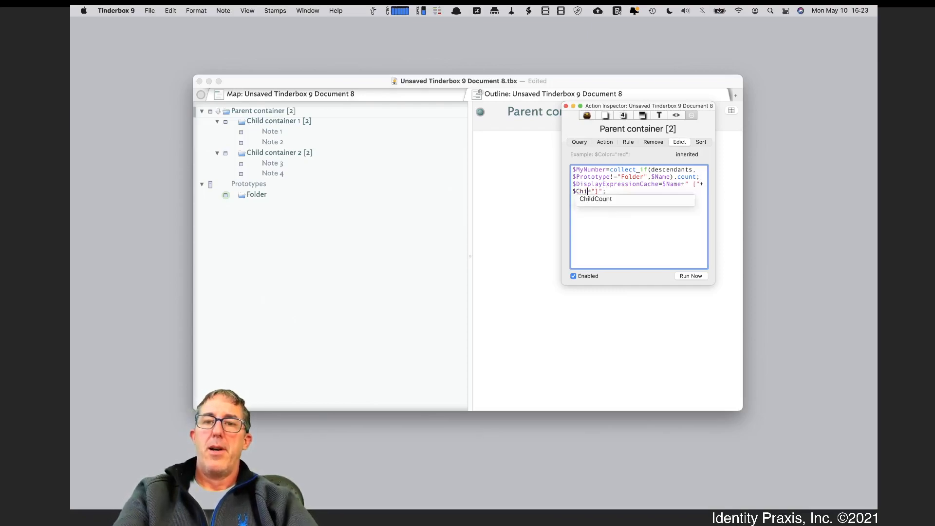
key(BackSpace)
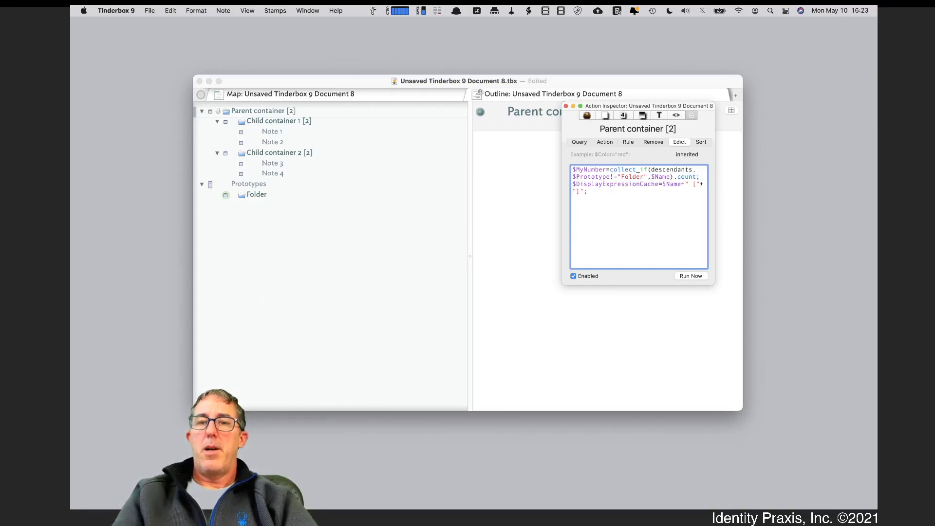
text($MyNum)
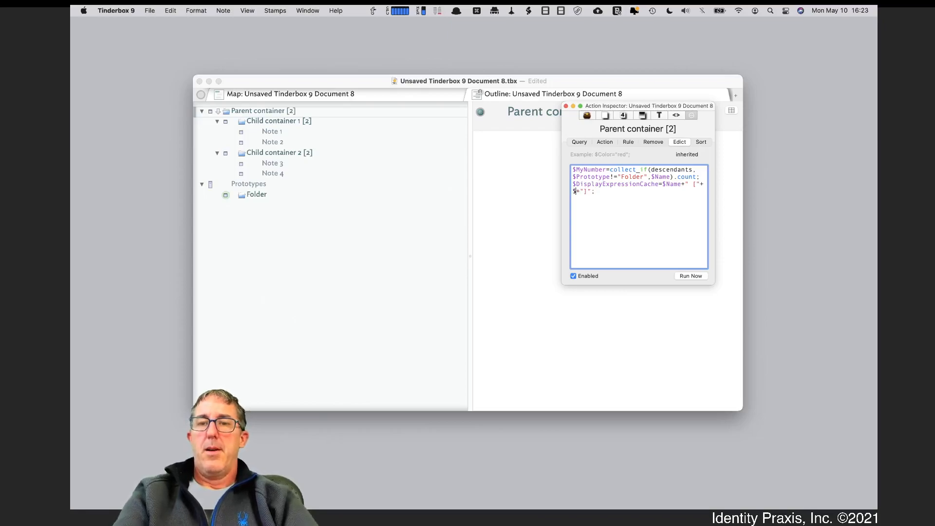
text(ber)
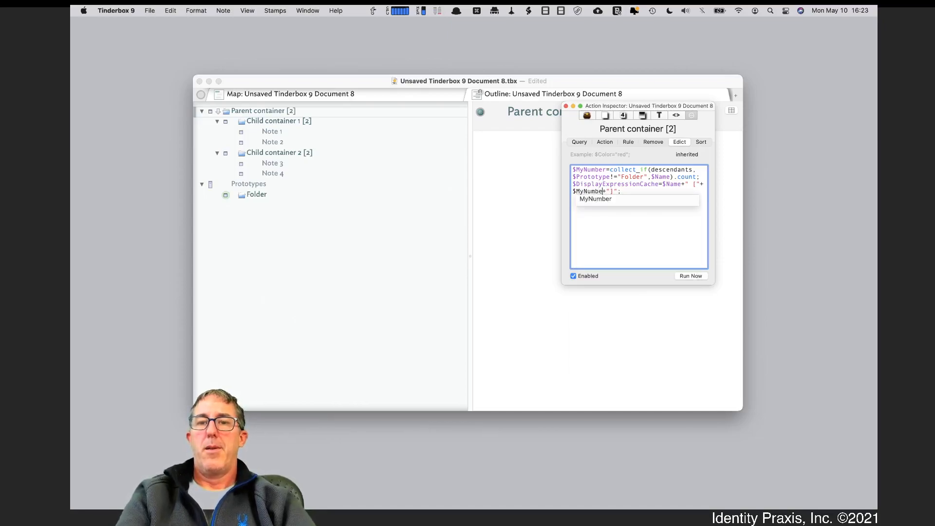
key(Return)
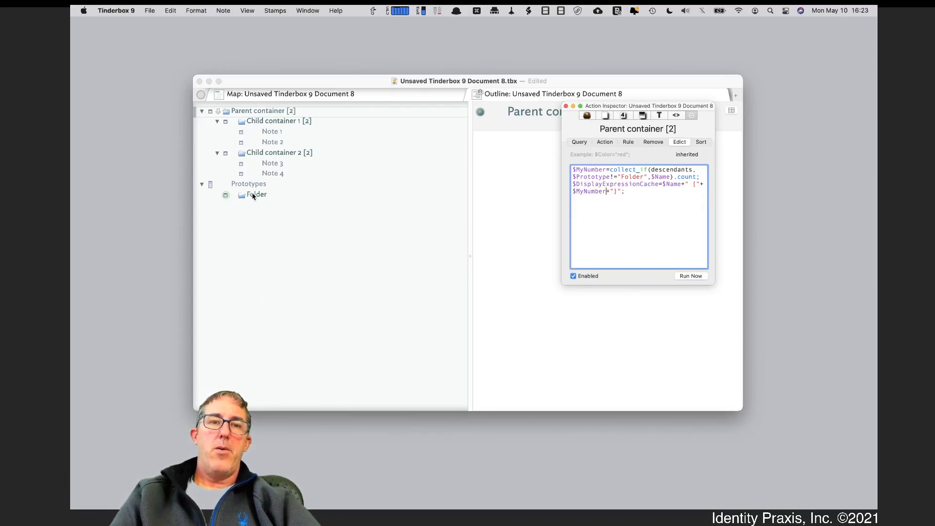
Copy Parent container's full edict code and paste it over the existing edict of the Folder prototype
drag(638, 198, 559, 165)
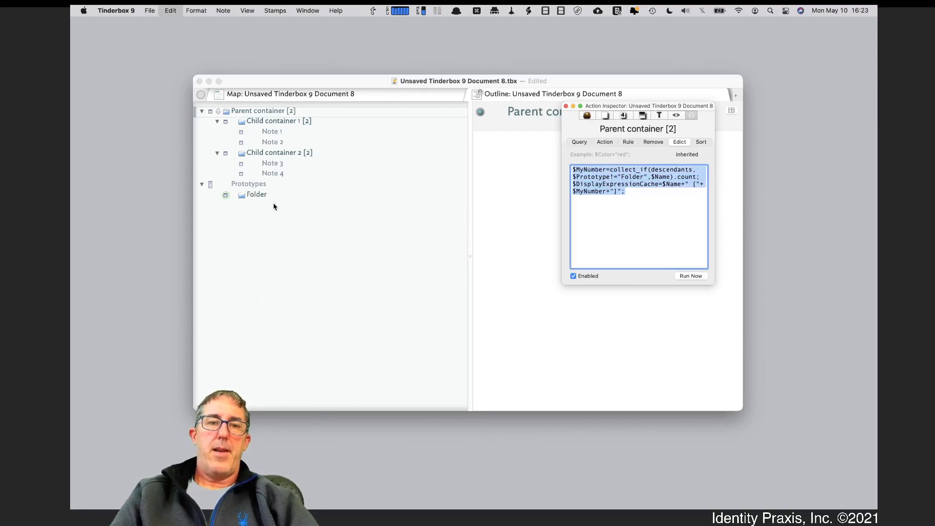
click(254, 198)
click(254, 198)
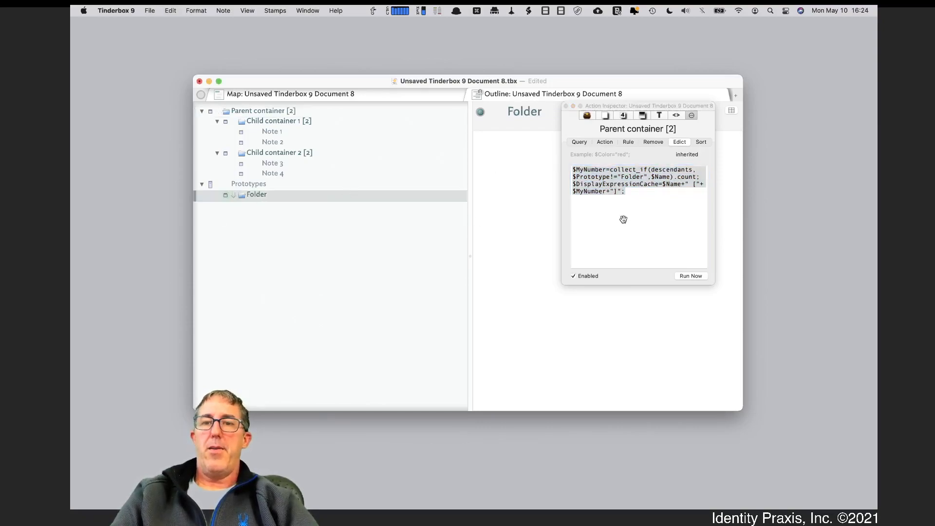
drag(648, 186, 562, 163)
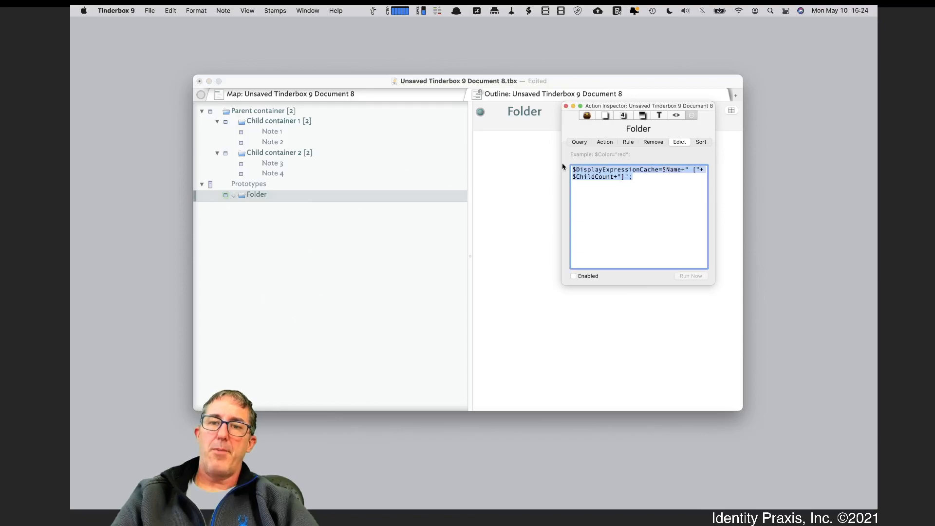
text($MyNumber=collect_if(descendants,$Prototype!="Folder",$Name).count; $DisplayExpressionCache=$Name+" ["+$MyNumber+"]";)
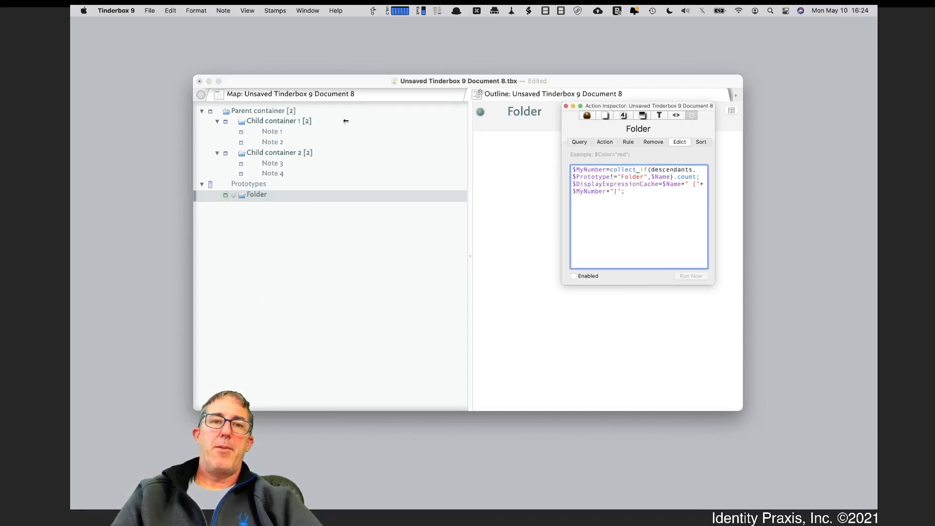
Select Parent container and review its descendant count, display expression setting and edict
click(305, 118)
click(314, 111)
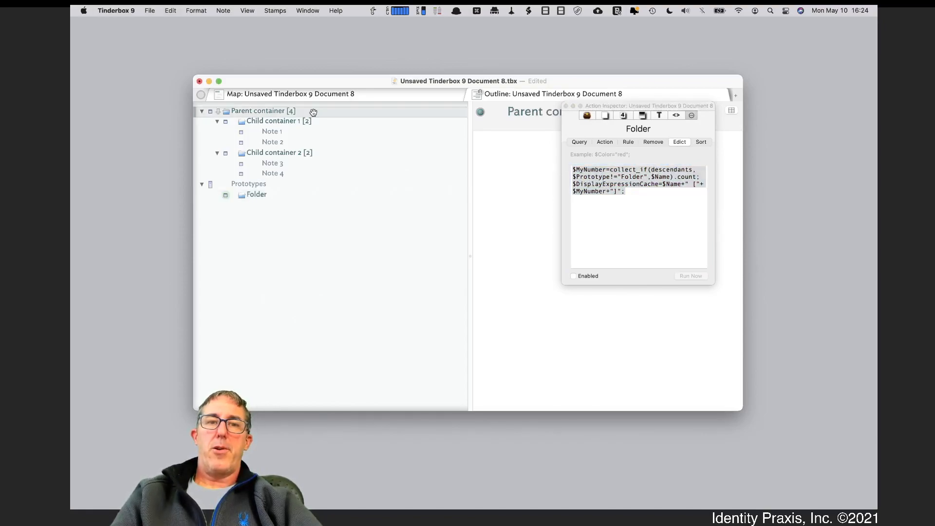
click(624, 117)
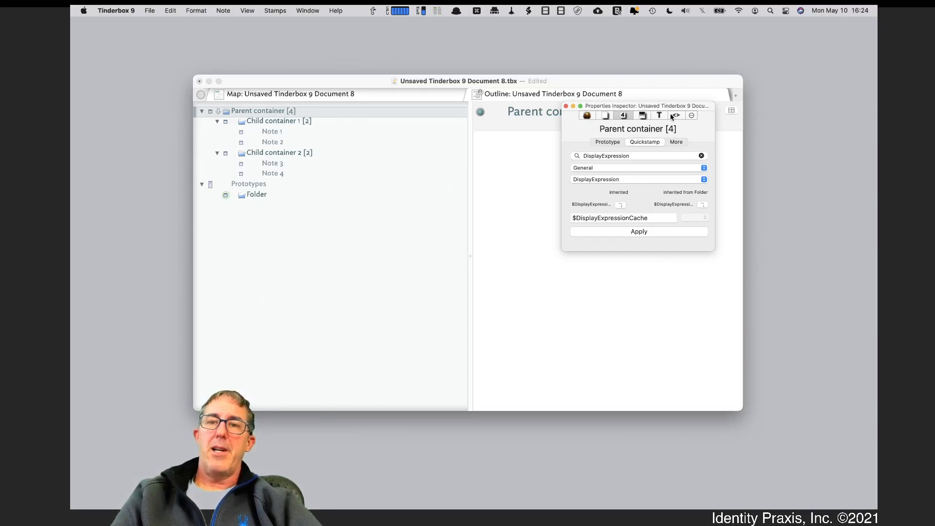
click(692, 115)
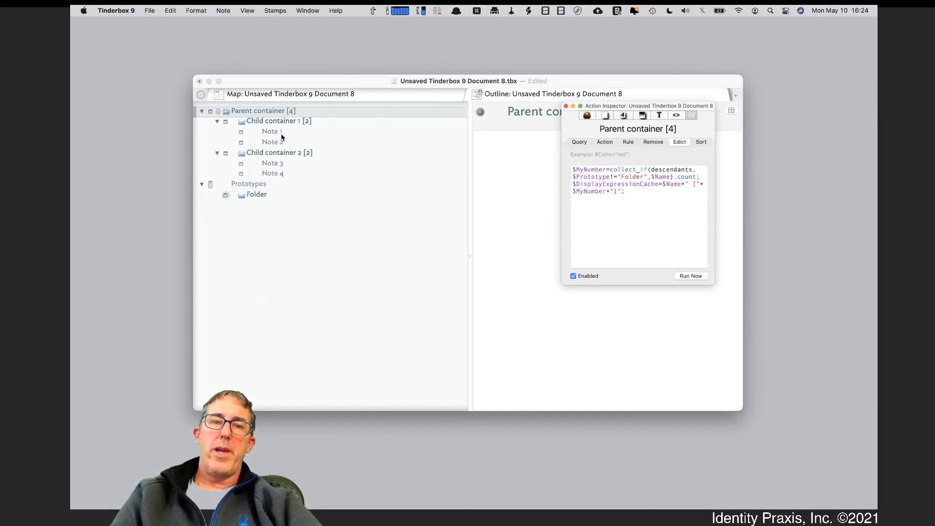
Add Note 5 after Note 4 in Child container 2, and select Parent container to check its count
click(279, 175)
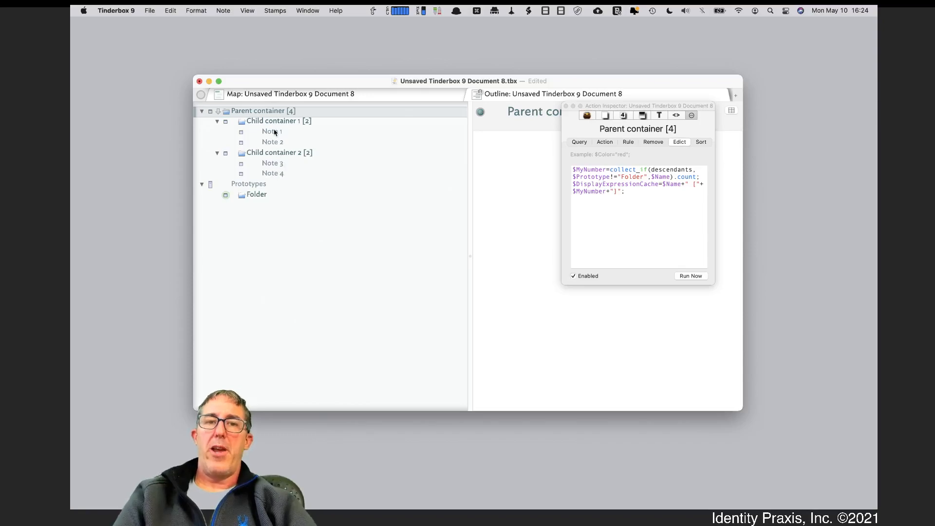
click(276, 185)
click(282, 174)
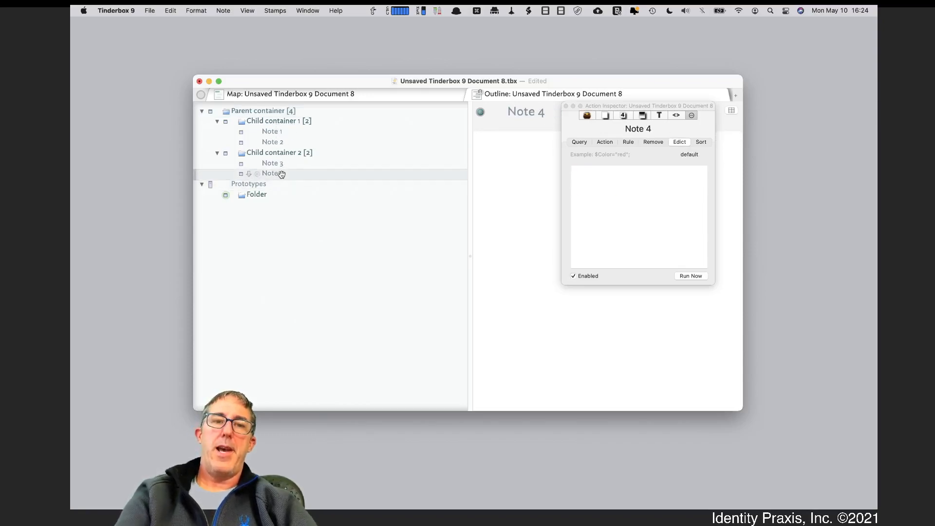
key(Return)
text(Note 5)
key(Return)
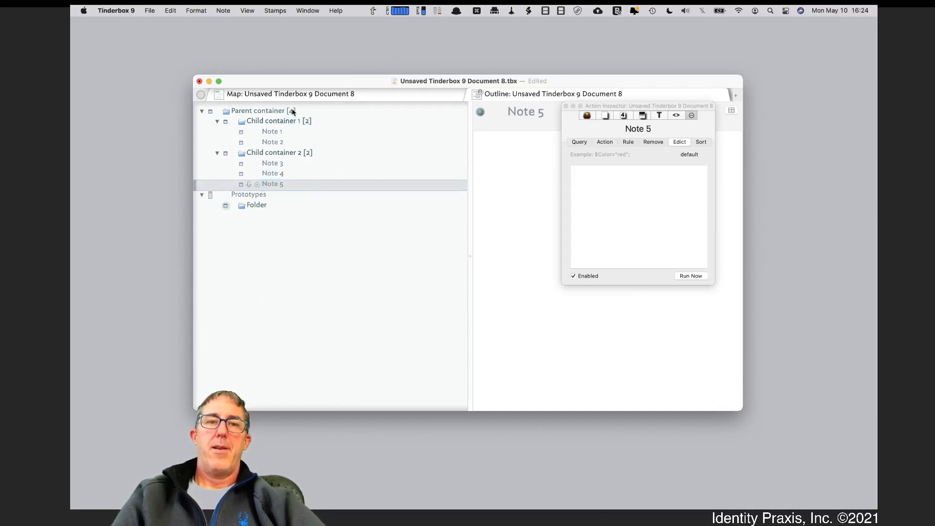
click(324, 117)
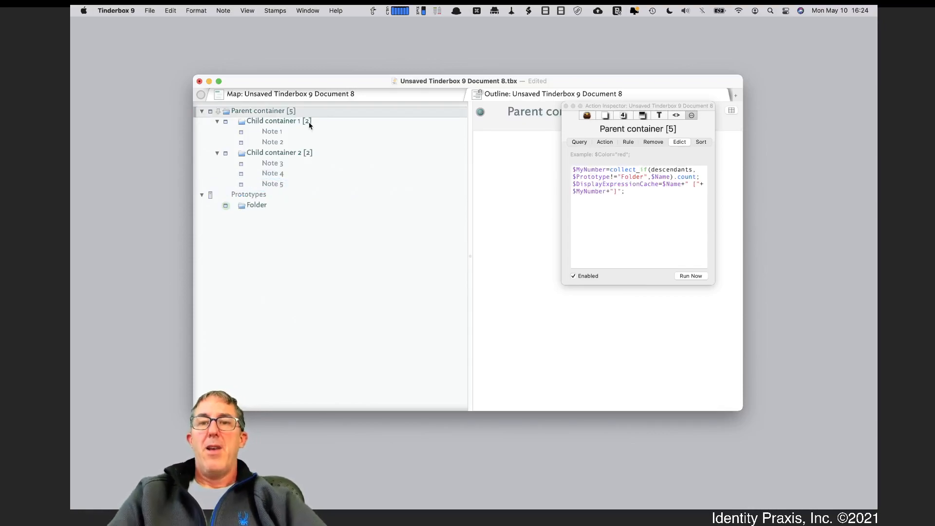